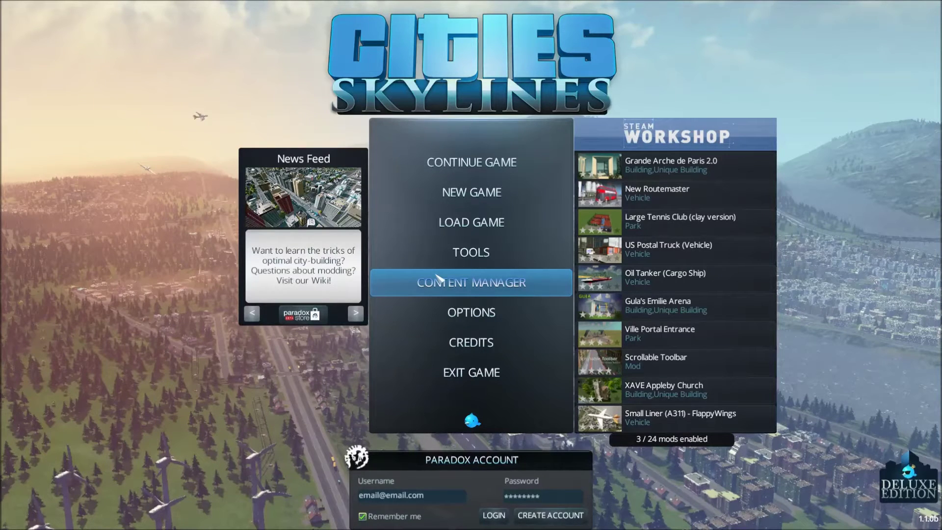
Start a new asset in the Asset Editor with Intersection as the asset type.
left_click(472, 255)
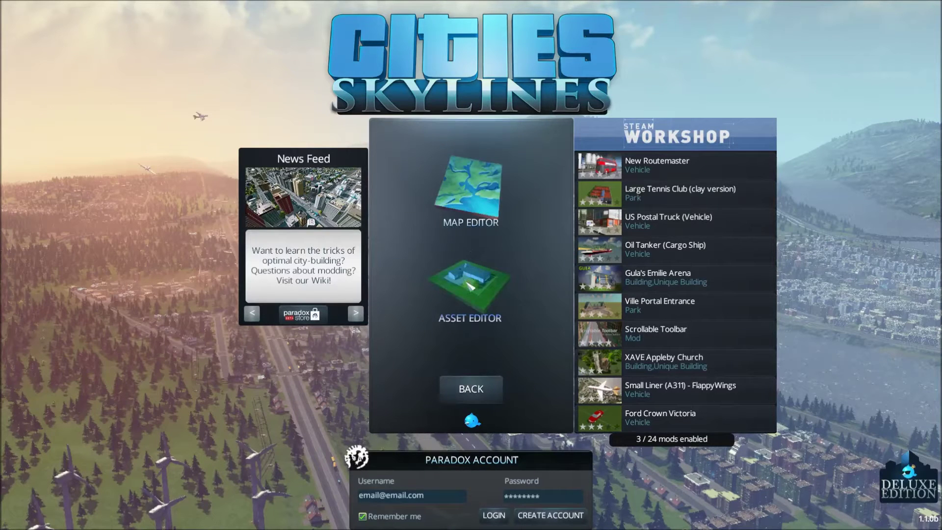
mouse_move(472, 284)
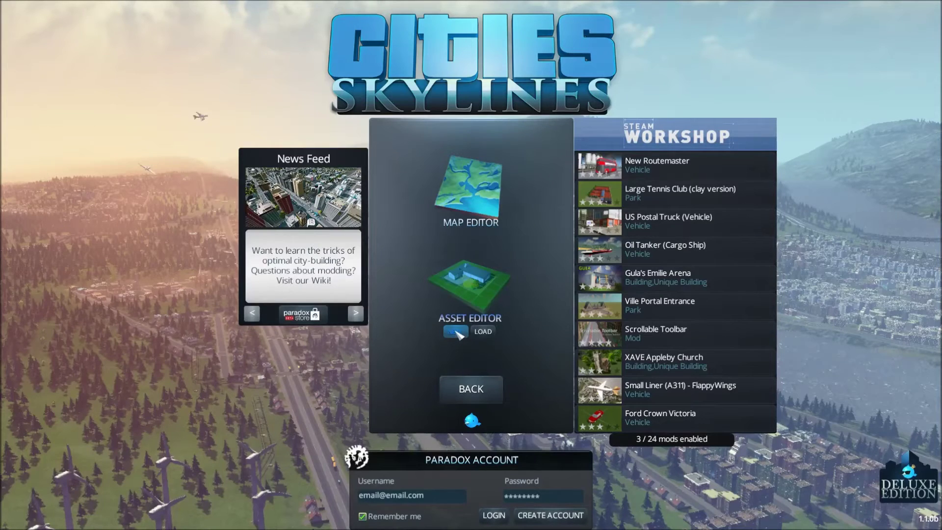
left_click(456, 332)
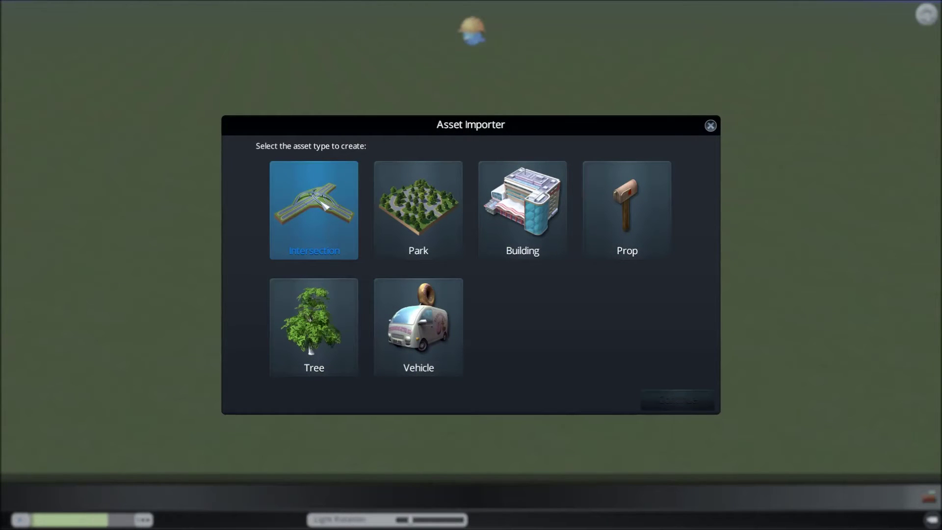
left_click(325, 207)
left_click(663, 397)
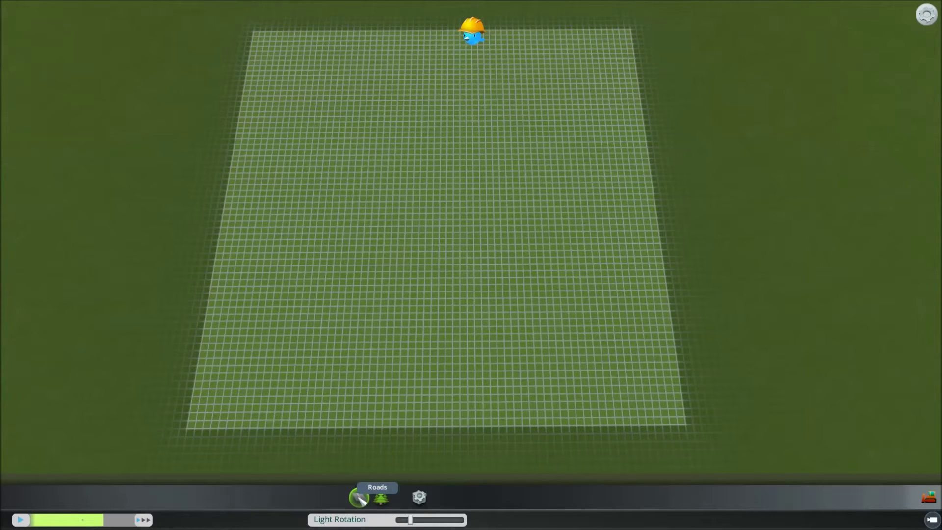
Build two parallel raised highway roads that curve through 90 degrees on the grid.
left_click(360, 497)
scroll(435, 327, "up", 3)
left_click(436, 301)
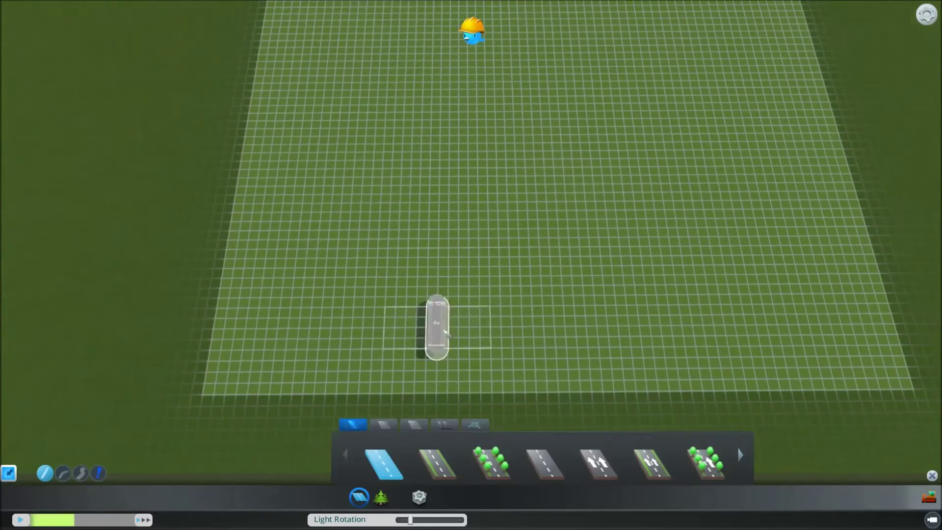
left_click(381, 263)
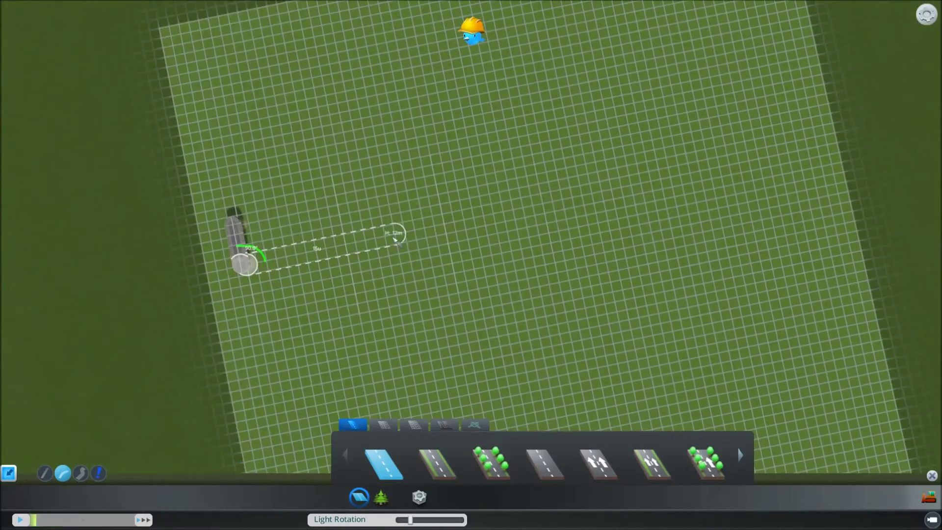
left_click(395, 239)
left_click(427, 263)
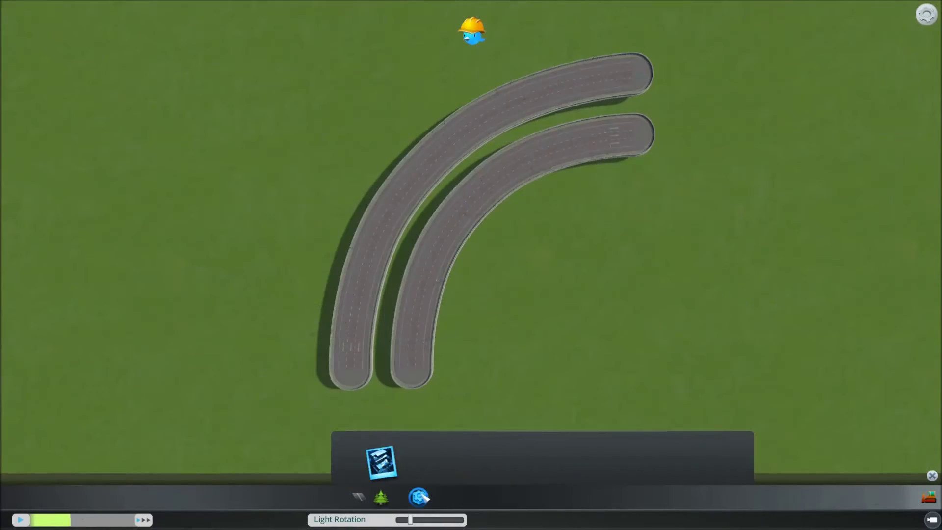
Take a snapshot of the two curved highway roads from overhead for the asset preview.
left_click(420, 497)
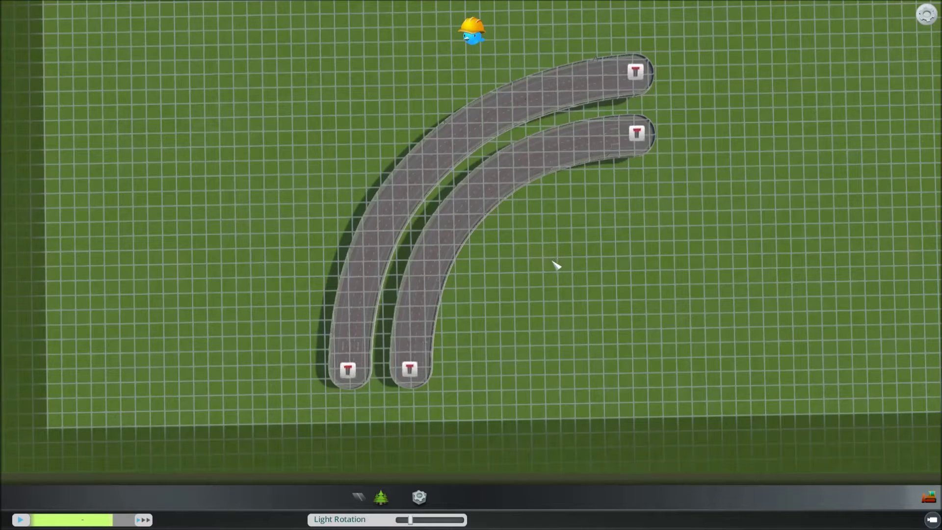
left_click(418, 498)
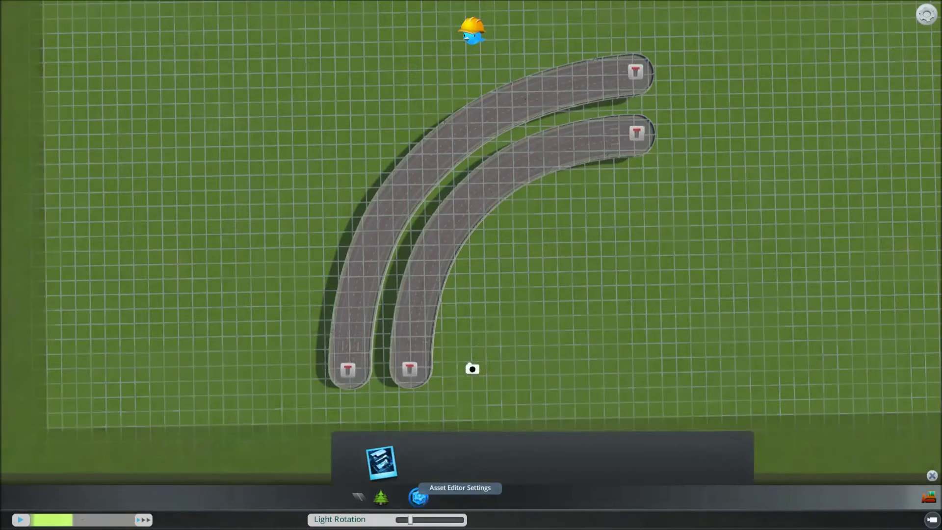
left_click(382, 463)
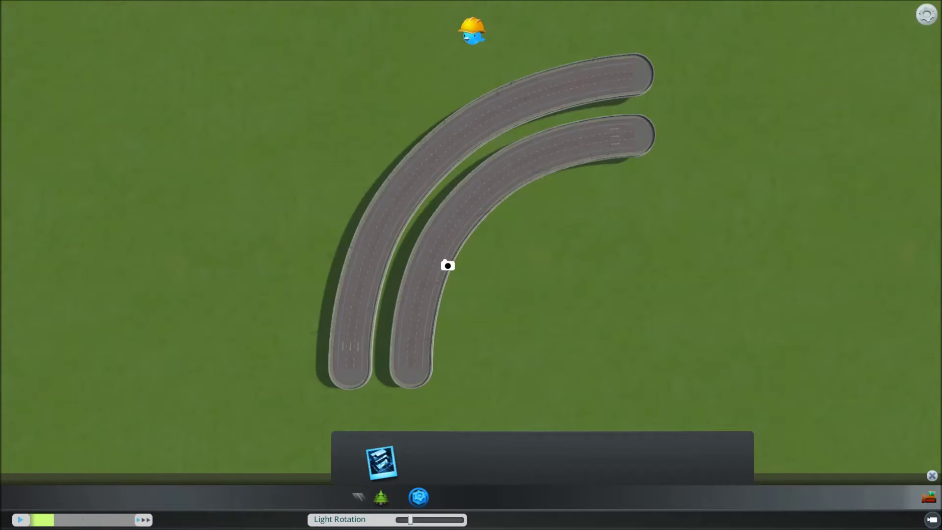
left_click(419, 497)
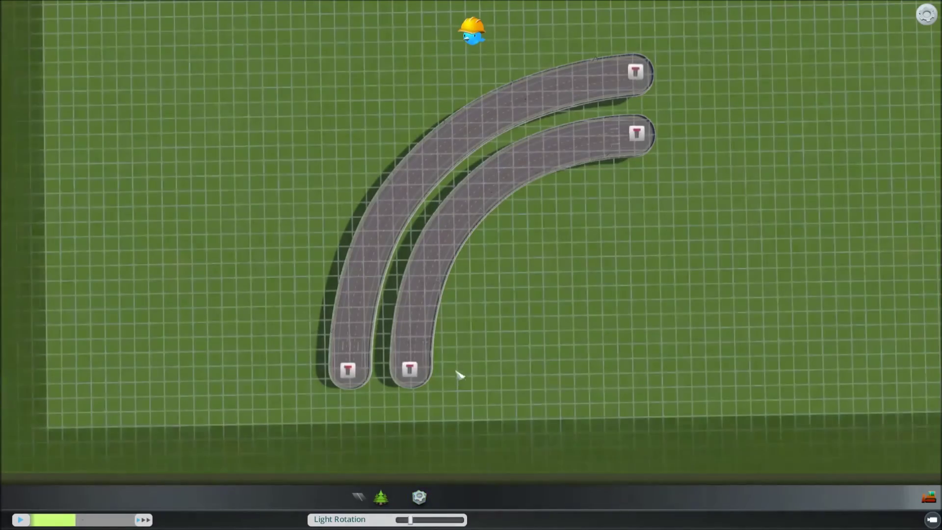
Prepare to save the asset and name it "Hwy - Raised - Medium - 90".
middle_click_drag(458, 374, 458, 343)
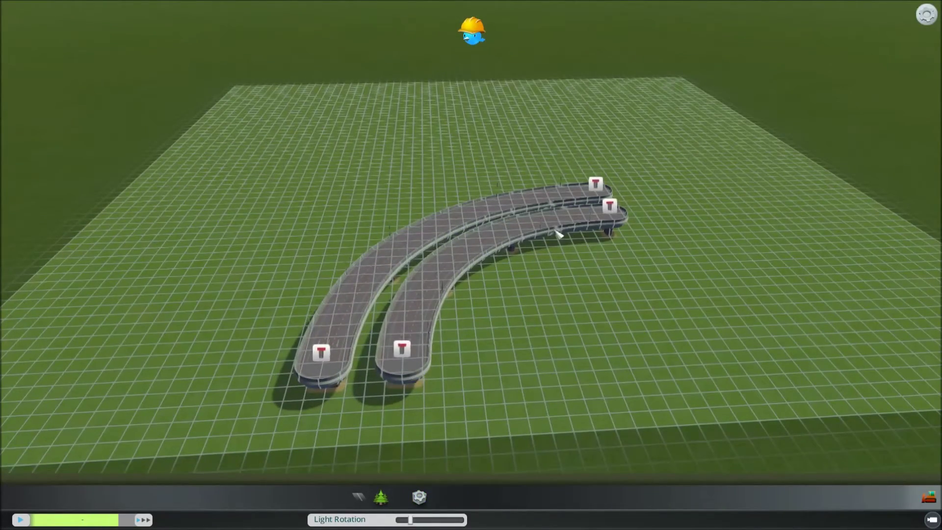
key("Escape")
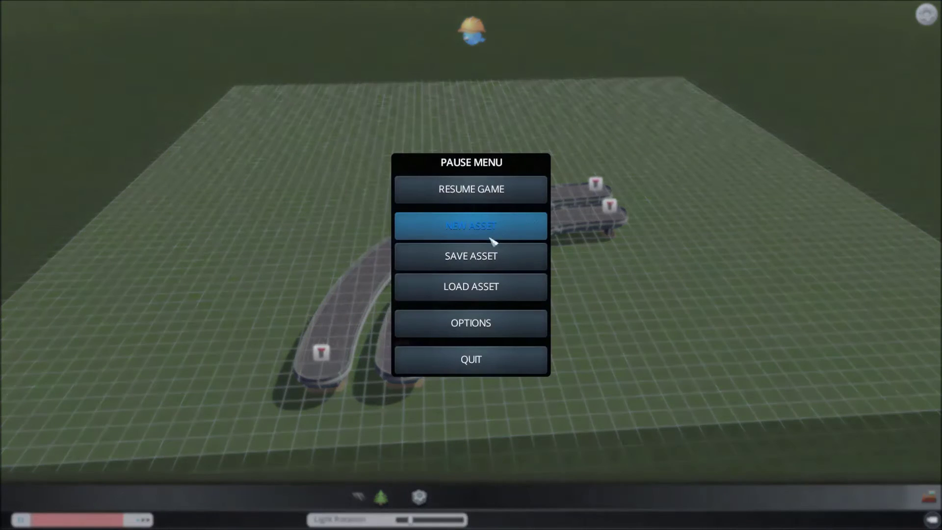
left_click(470, 259)
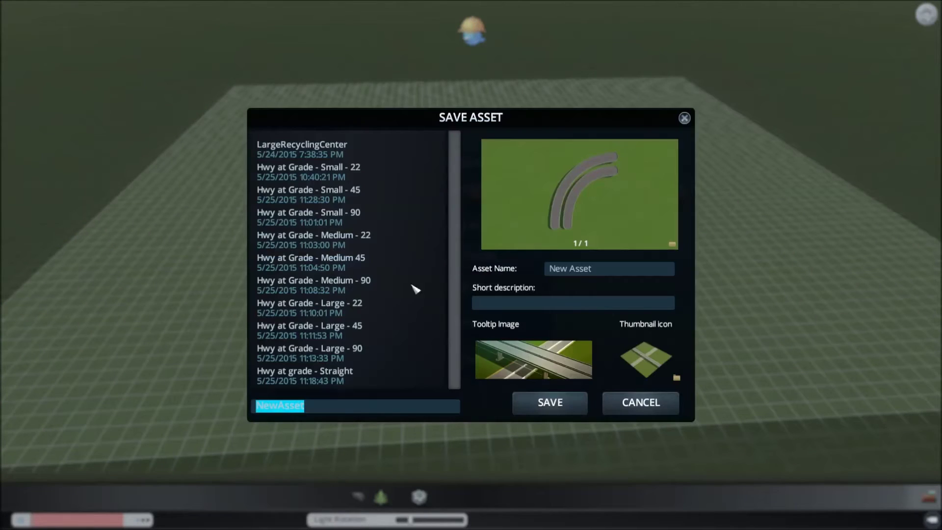
type("h")
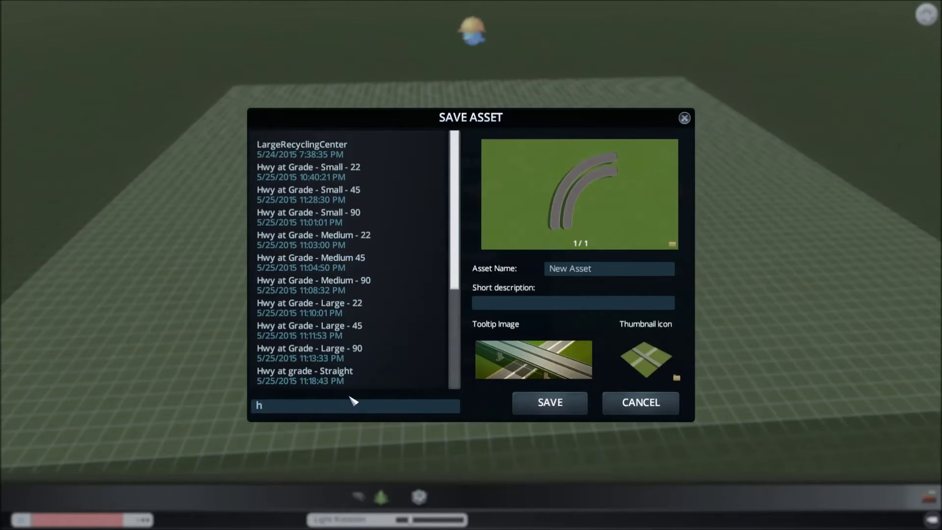
key("BackSpace")
type("Hwy - Raised - Medium - 90")
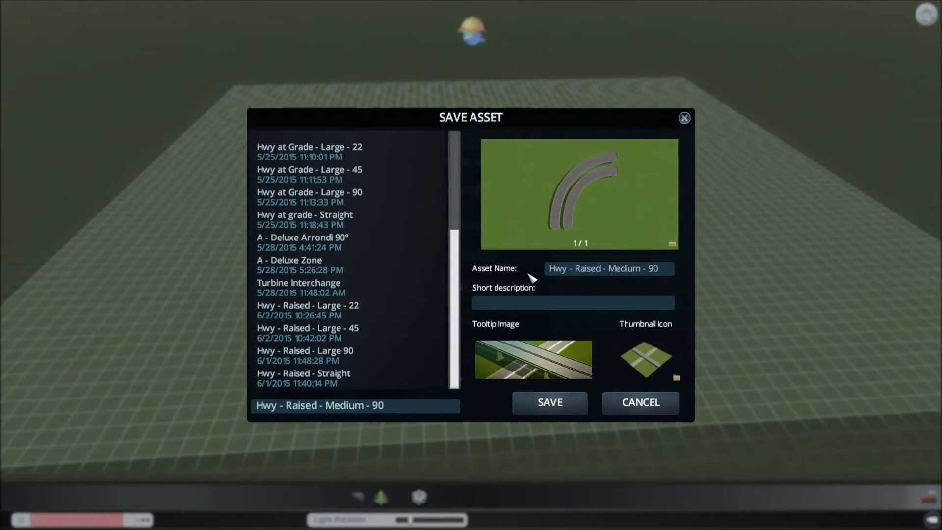
left_click(517, 303)
Open the asset's thumbnail icon folder, and switch to the Hwy Pack\Raised\Medium\90 folder containing the custom images.
left_click(676, 377)
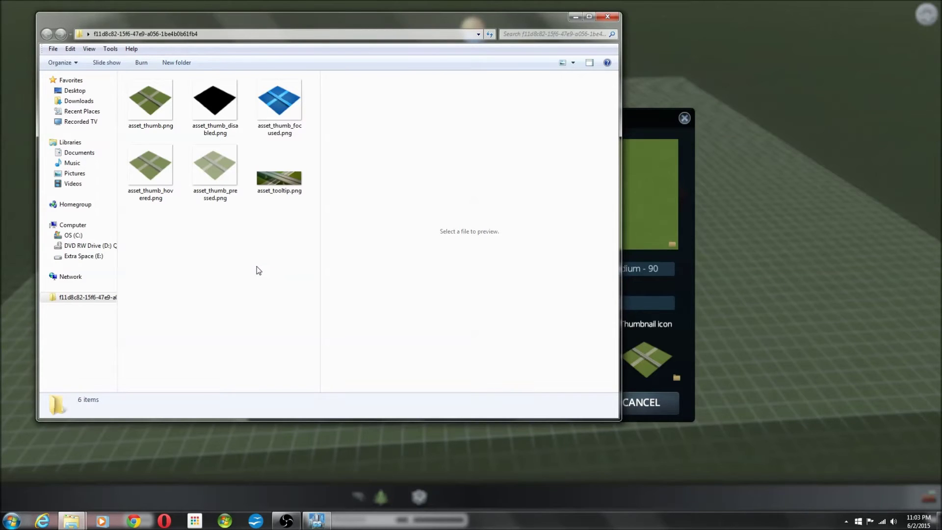
key("alt+Tab")
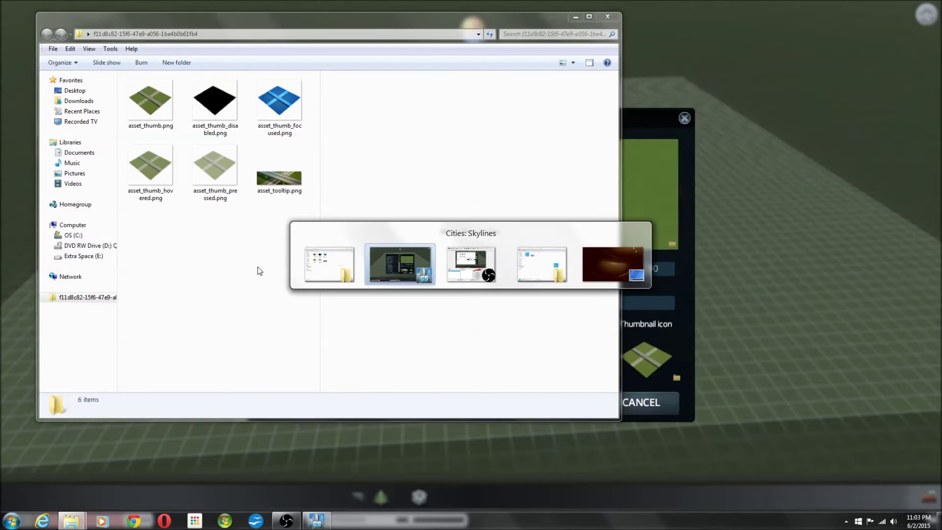
key("Tab")
key("Tab")
key("Tab")
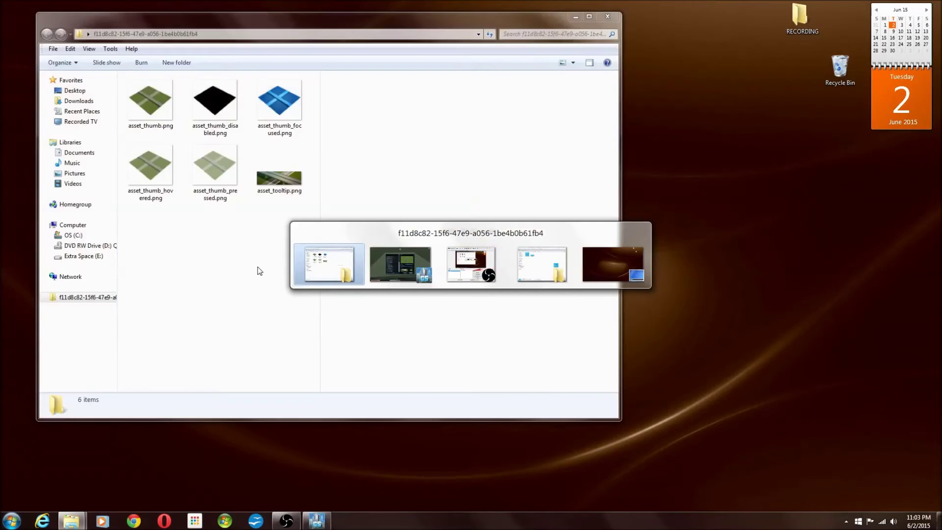
key("Tab")
key("Tab")
key("Tab")
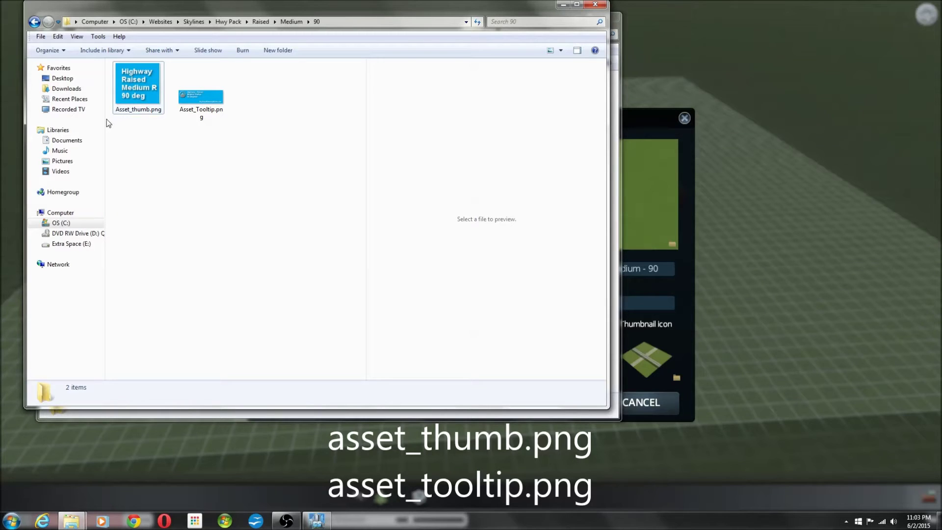
Copy both Asset_thumb.png and Asset_Tooltip.png from the 90 folder.
left_click(140, 120)
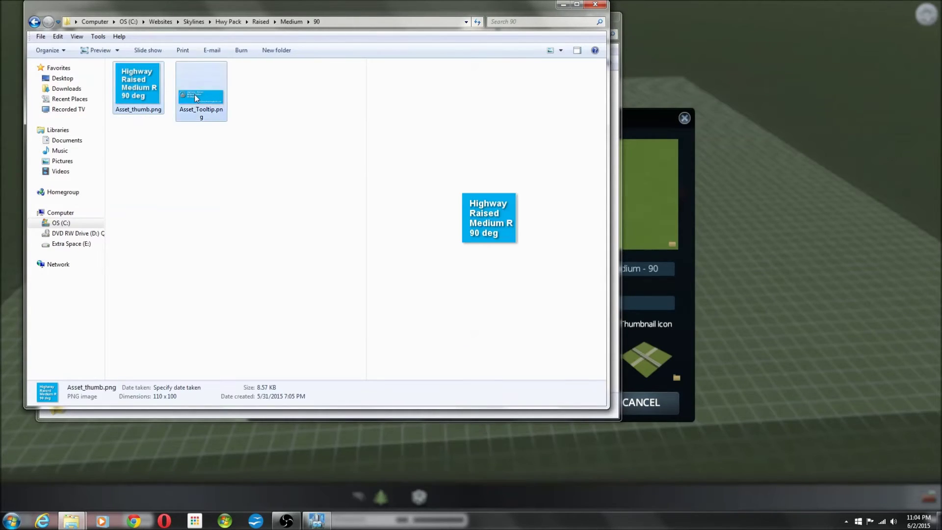
left_click(195, 95, "ctrl")
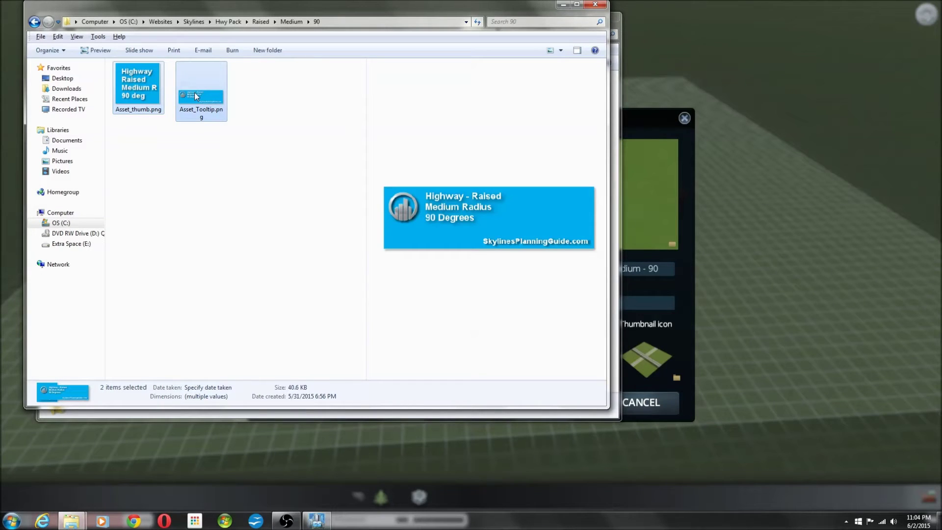
right_click(195, 96)
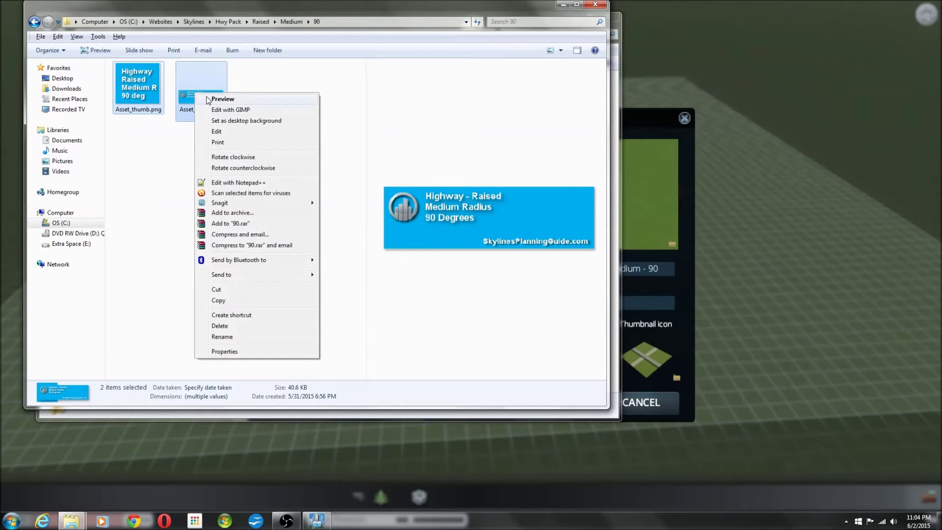
left_click(220, 300)
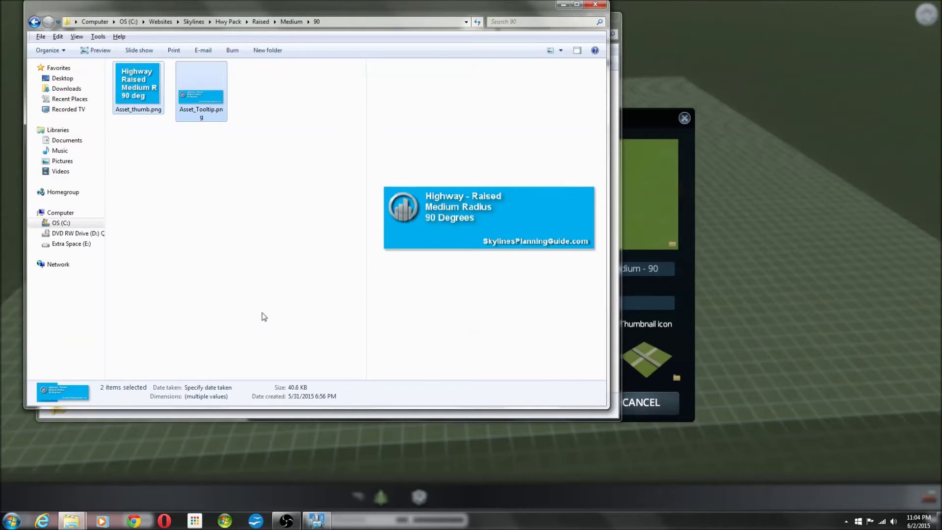
Paste the two copied images into the asset's thumbnail icon folder, replacing the existing asset_thumb.png and asset_tooltip.png.
key("alt+Tab")
key("alt+Tab")
key("alt+Tab")
key("alt+Tab")
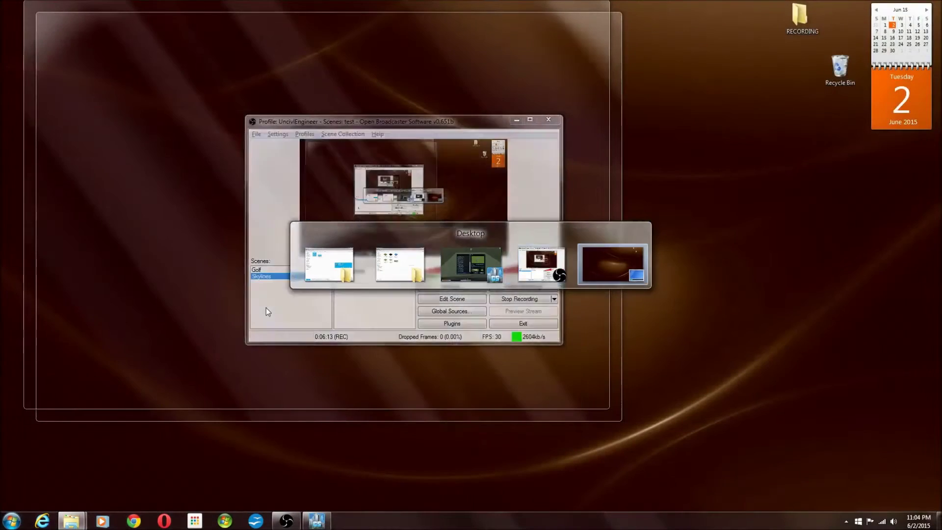
key("alt+Tab")
key("alt+Tab")
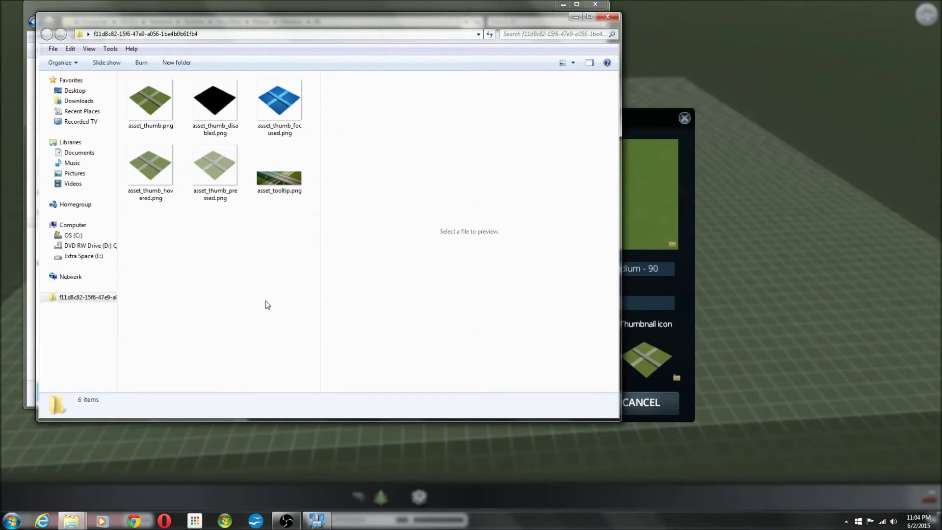
right_click(186, 273)
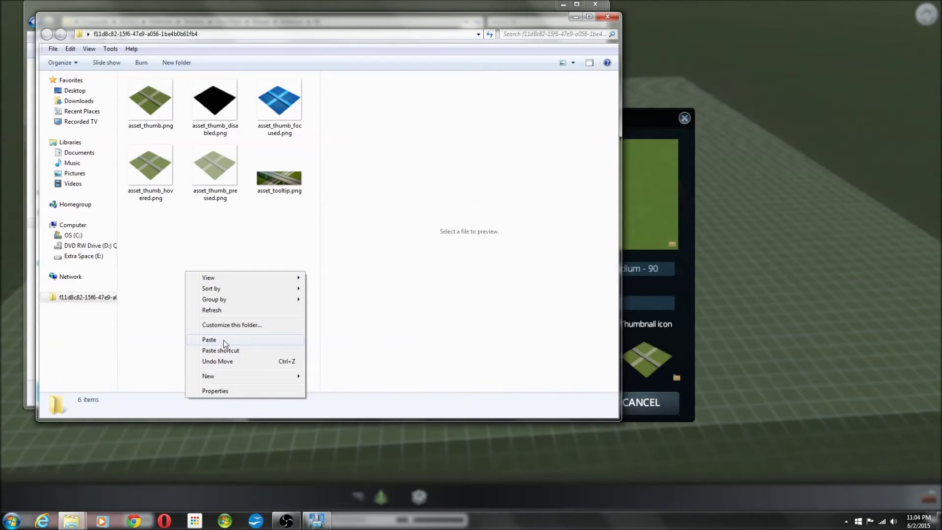
left_click(225, 342)
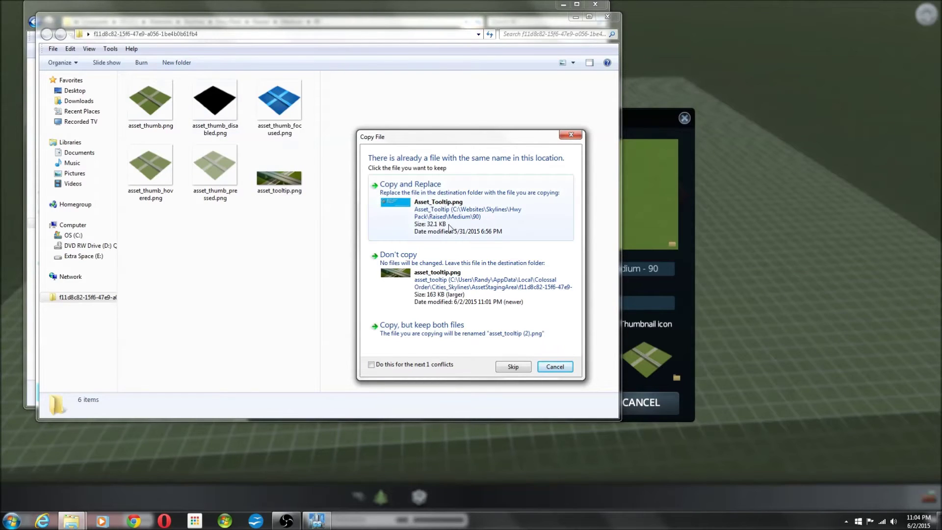
left_click(439, 208)
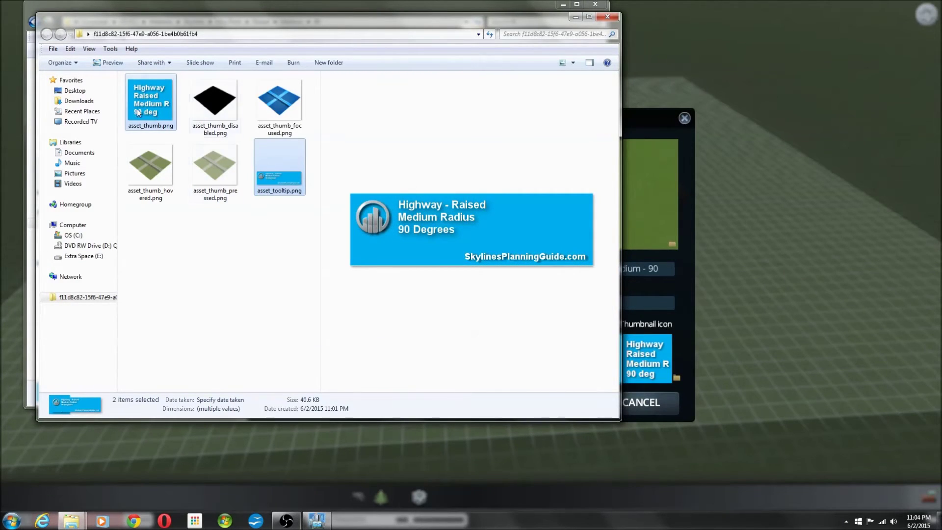
Preview the disabled, focused, hovered and pressed thumbnail images in the asset's icon folder.
left_click(218, 115)
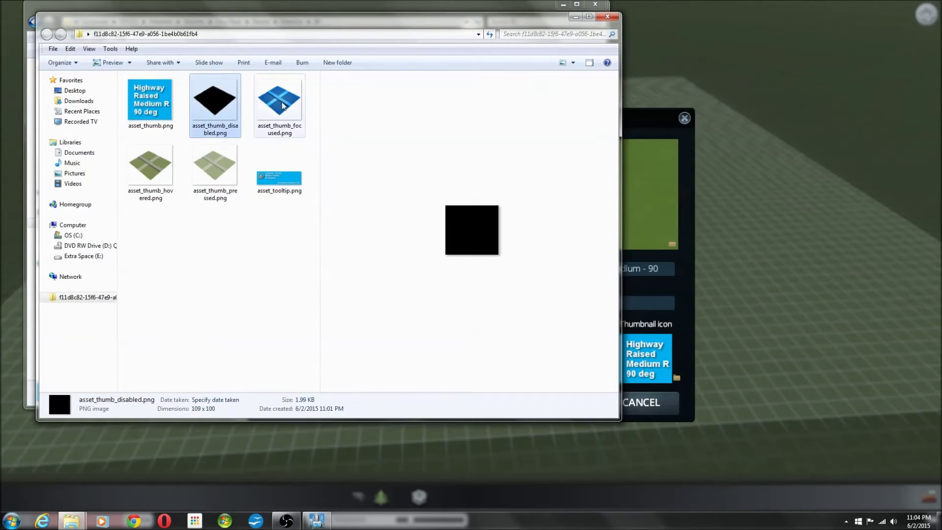
left_click(263, 130)
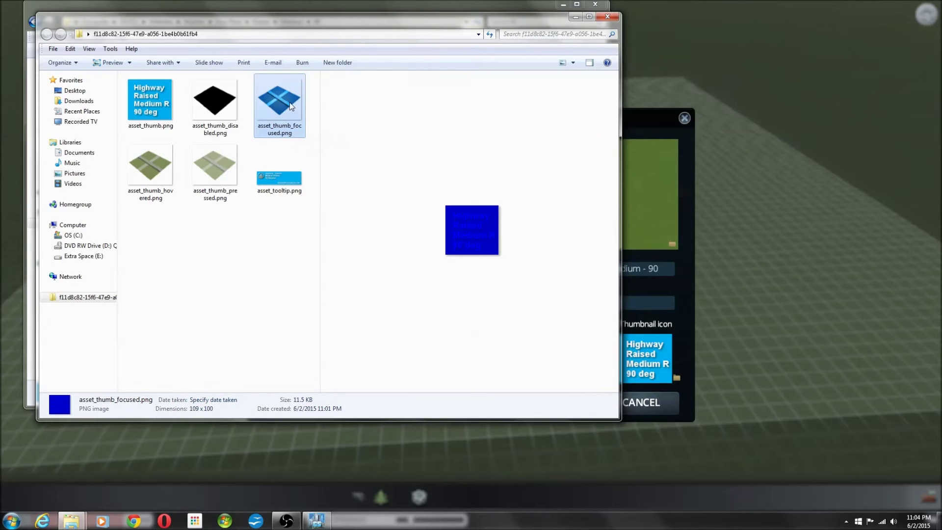
left_click(151, 173)
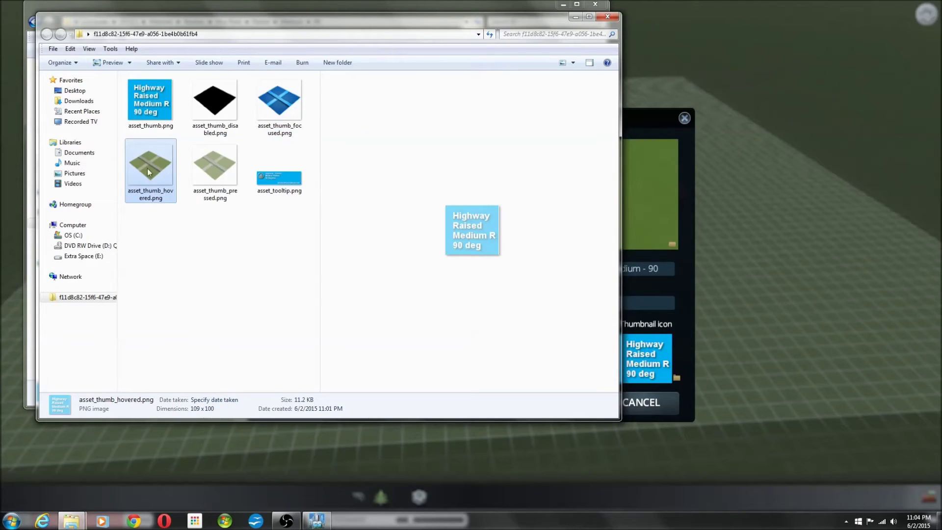
left_click(208, 196)
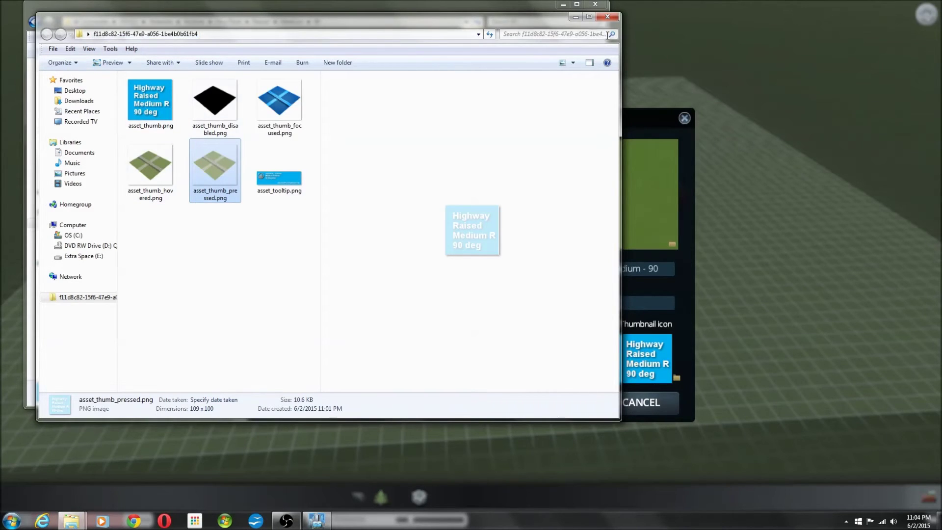
Close the asset's icon folder and switch back to Cities: Skylines.
left_click(608, 16)
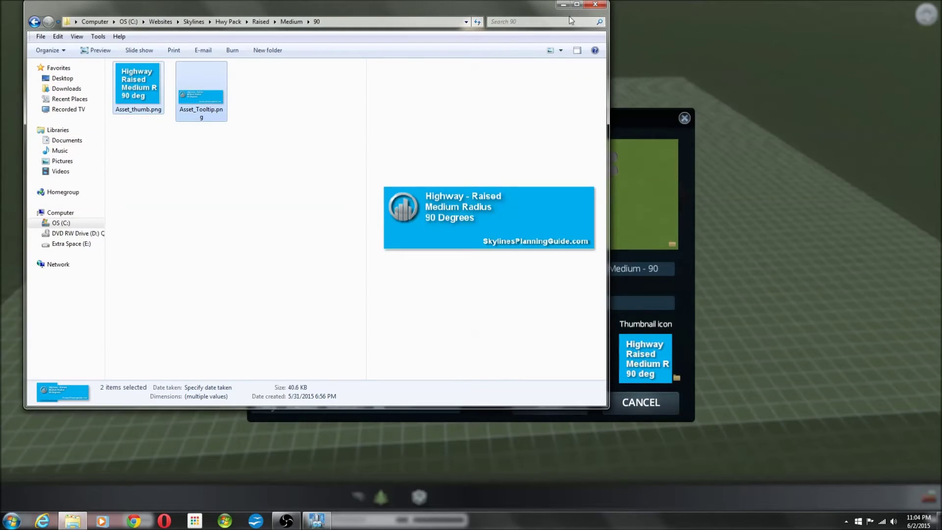
key("alt+Tab")
key("alt+Tab")
key("alt+Tab")
key("alt+Tab")
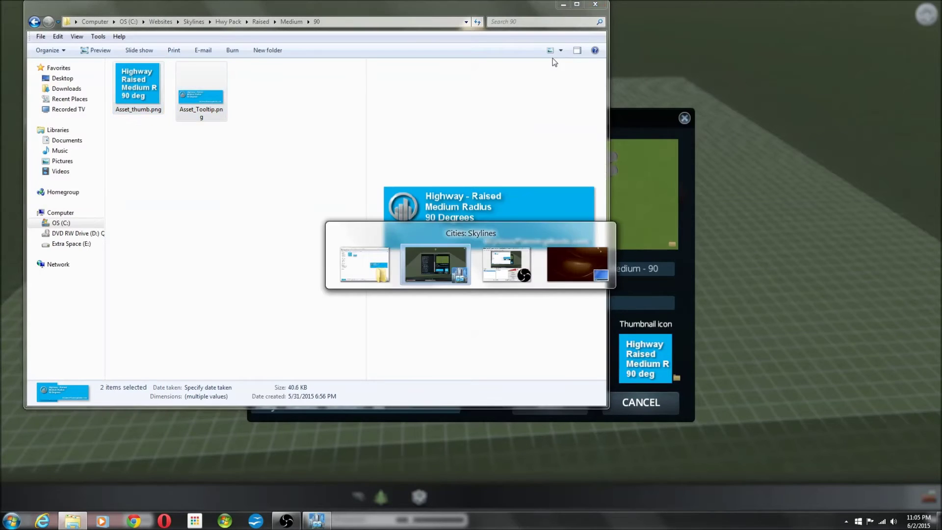
Switch back to Cities: Skylines and save the asset as Hwy - Raised - Medium - 90.
key("alt+Tab")
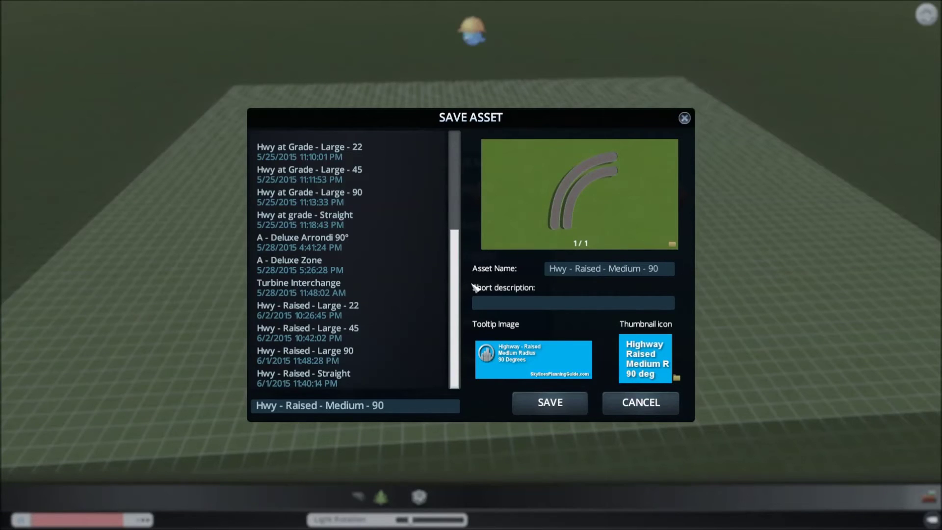
left_click(592, 303)
left_click(560, 403)
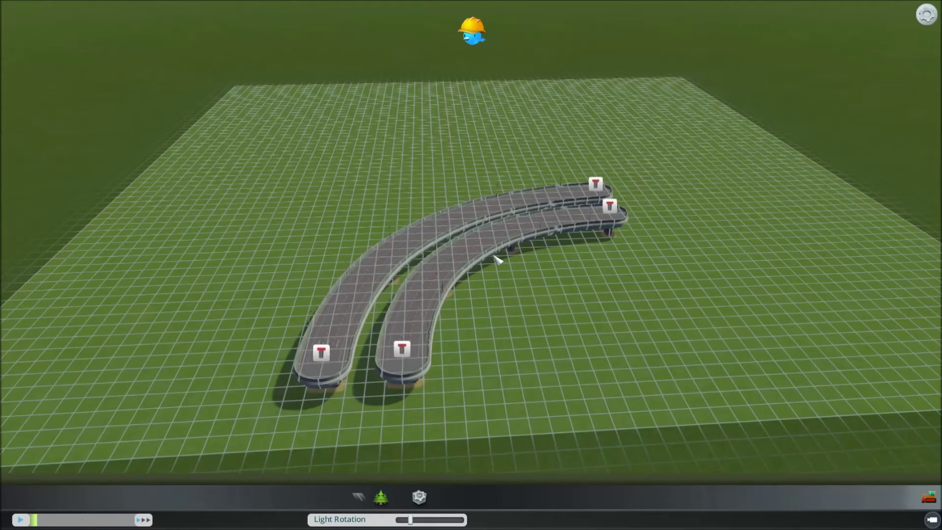
Start a new asset of the Intersection type.
scroll(542, 246, "down", 3)
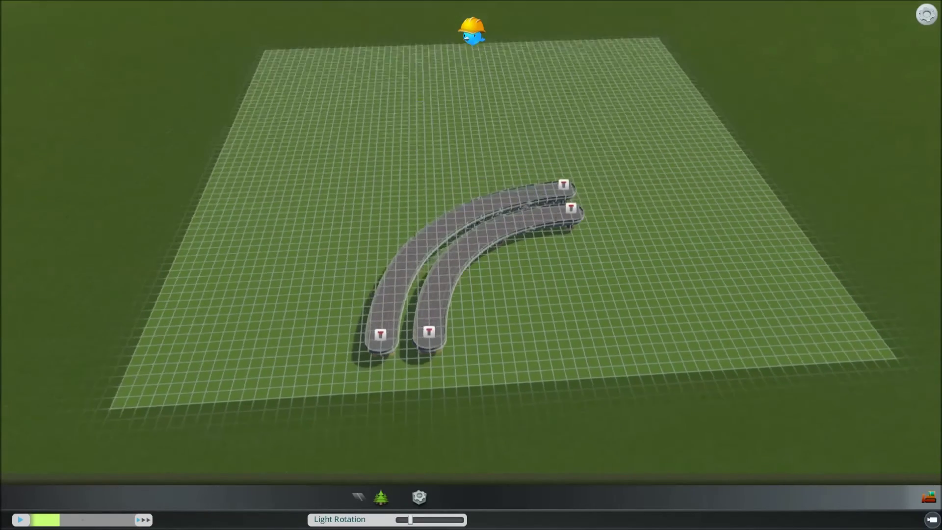
scroll(471, 261, "up", 2)
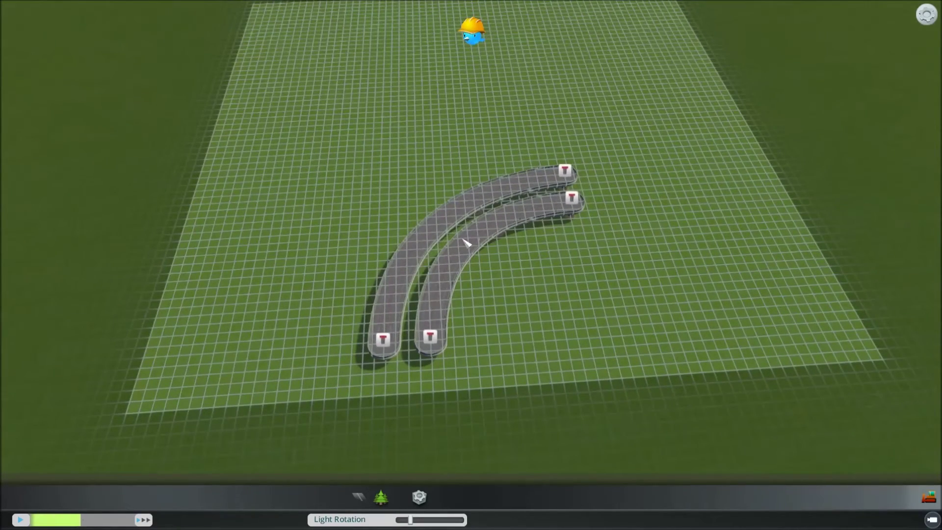
key("Escape")
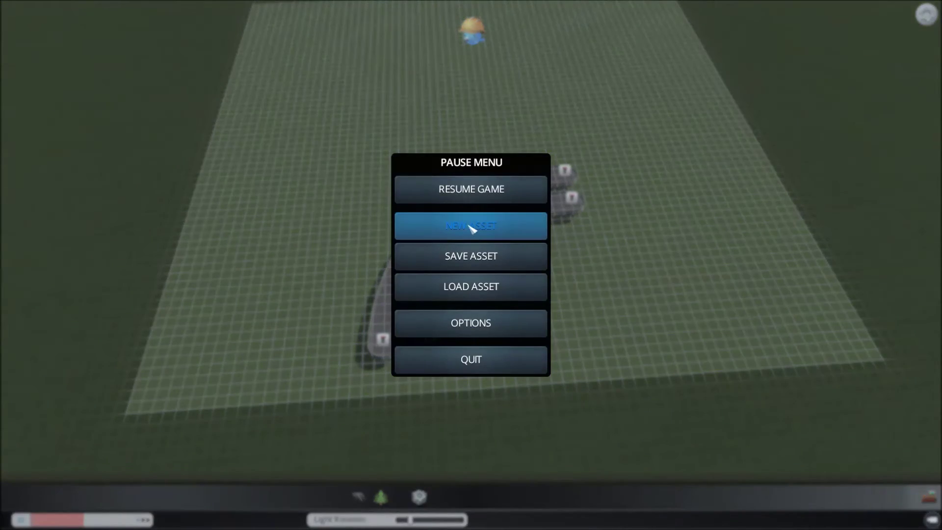
left_click(471, 228)
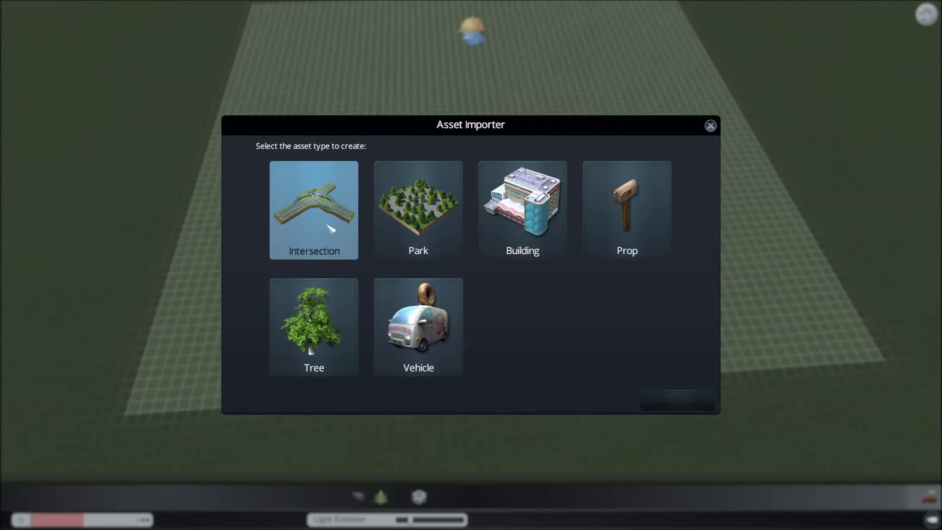
left_click(330, 228)
left_click(648, 400)
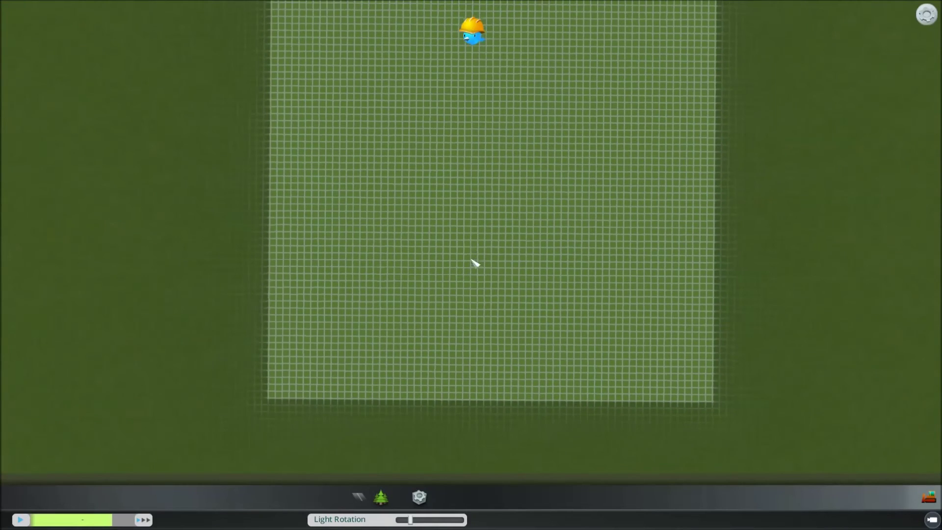
Draw a straight diagonal two-lane road, raised 12 m, near the middle of the grid.
scroll(474, 262, "up", 3)
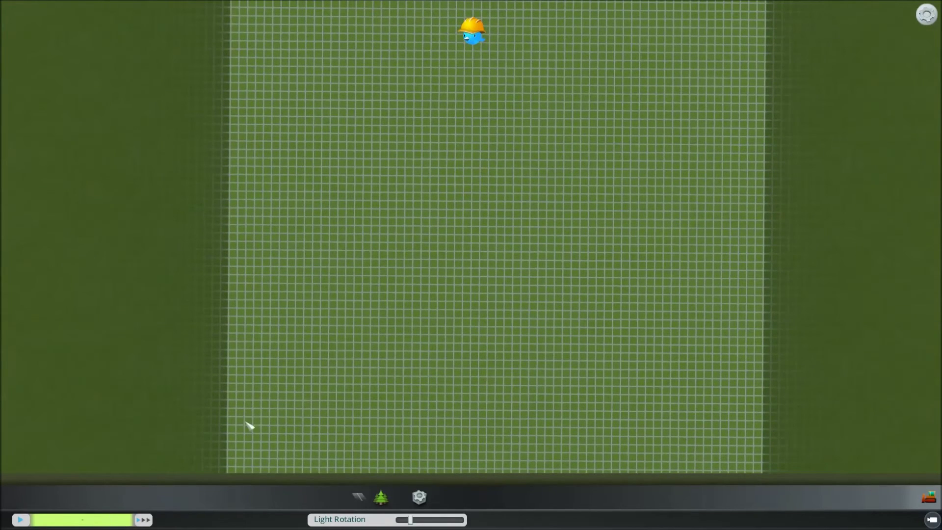
left_click(359, 497)
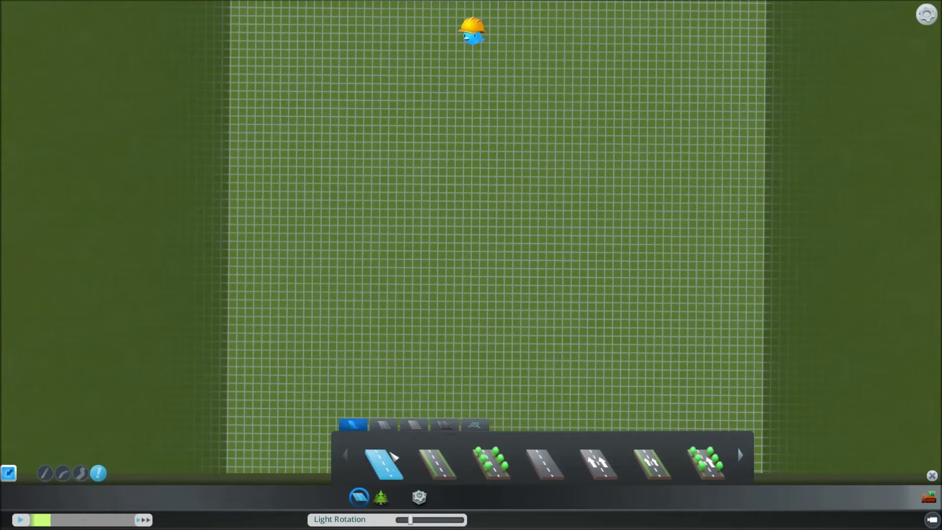
left_click(45, 472)
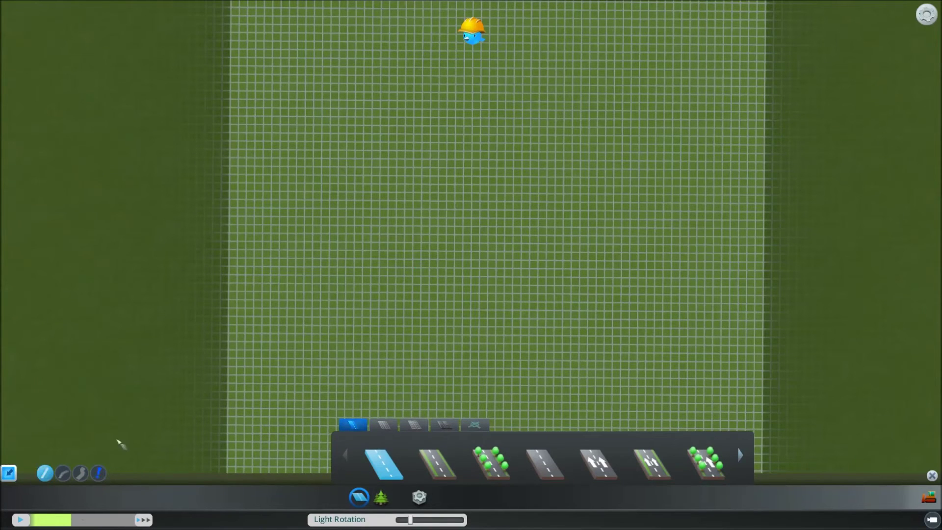
left_click(434, 269)
left_click(539, 139)
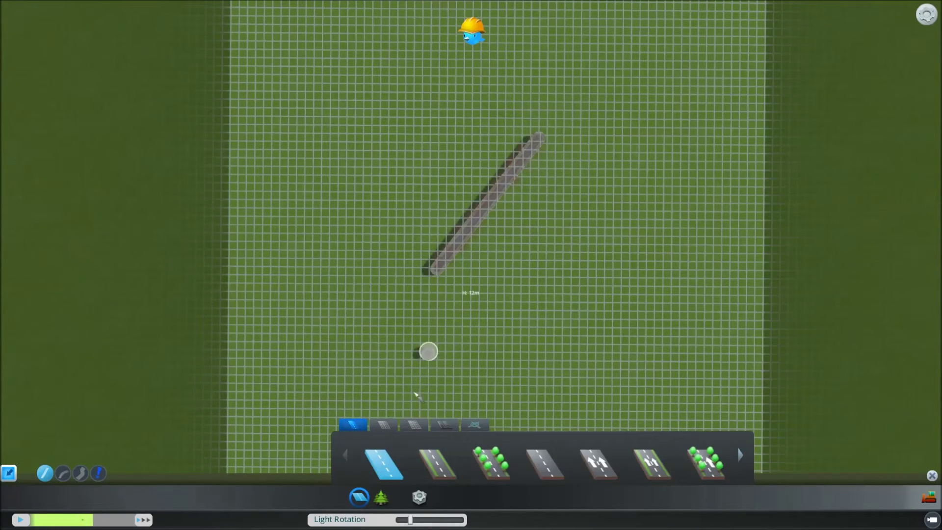
Take a snapshot of the raised diagonal road and open the asset's save settings.
left_click(419, 497)
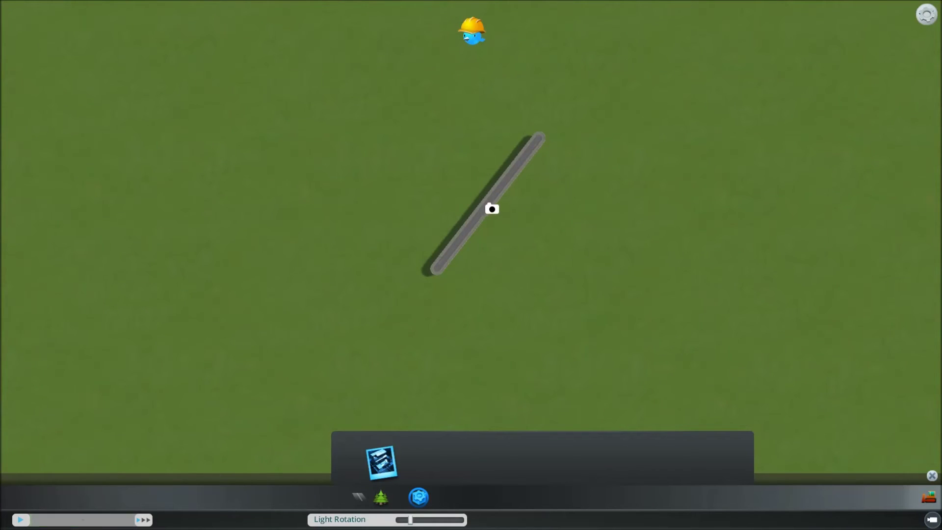
key("Escape")
key("Escape")
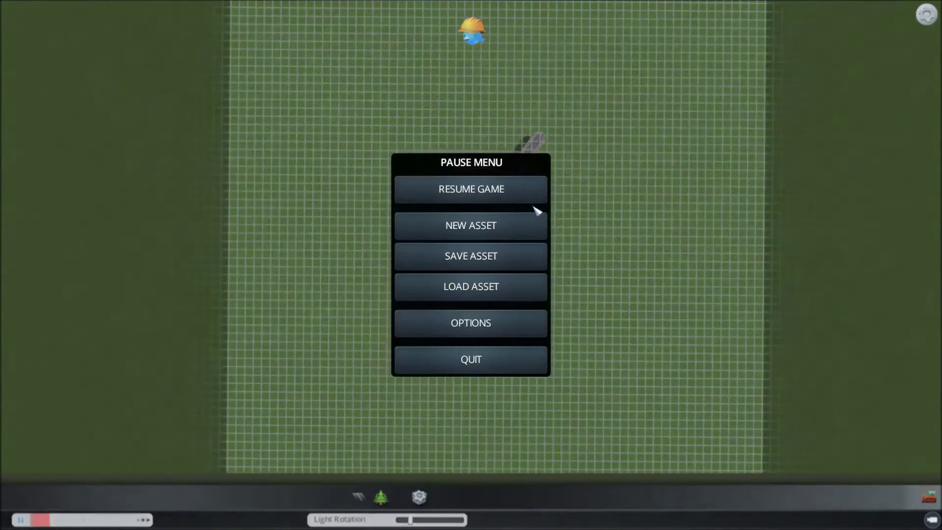
left_click(452, 256)
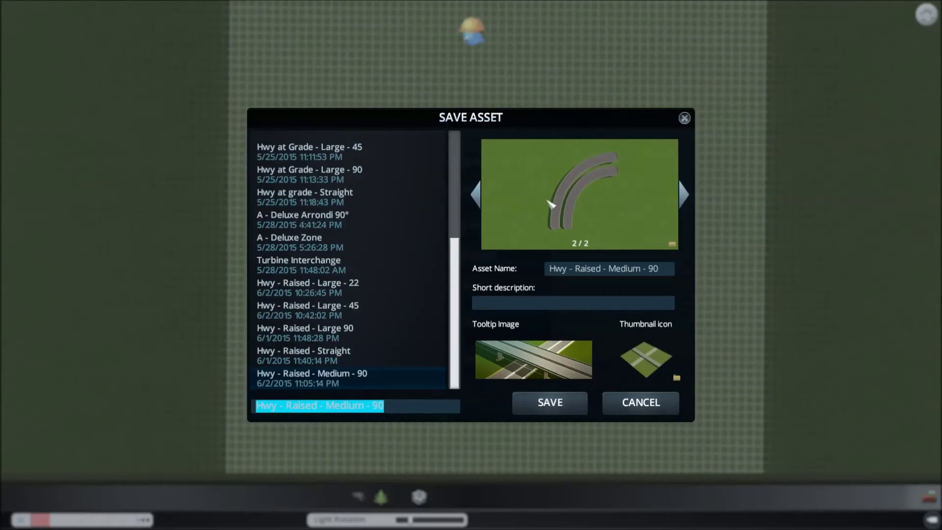
Compare the available snapshots in the Save Asset dialog and close it without saving.
left_click(476, 195)
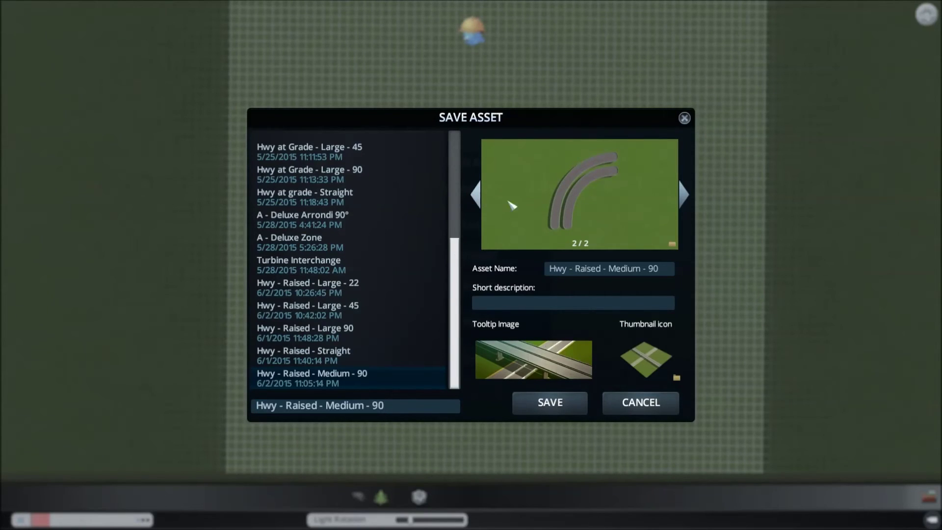
left_click(685, 195)
left_click(475, 195)
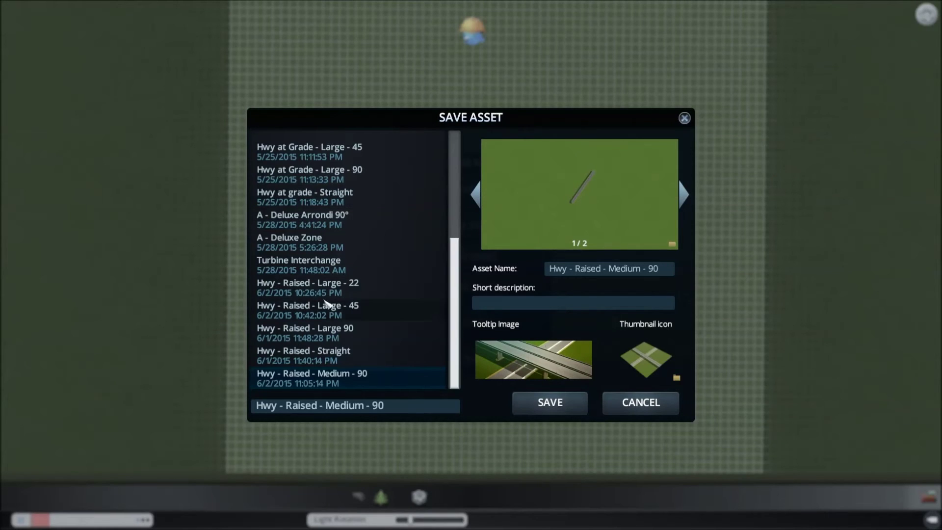
left_click(684, 195)
left_click(685, 118)
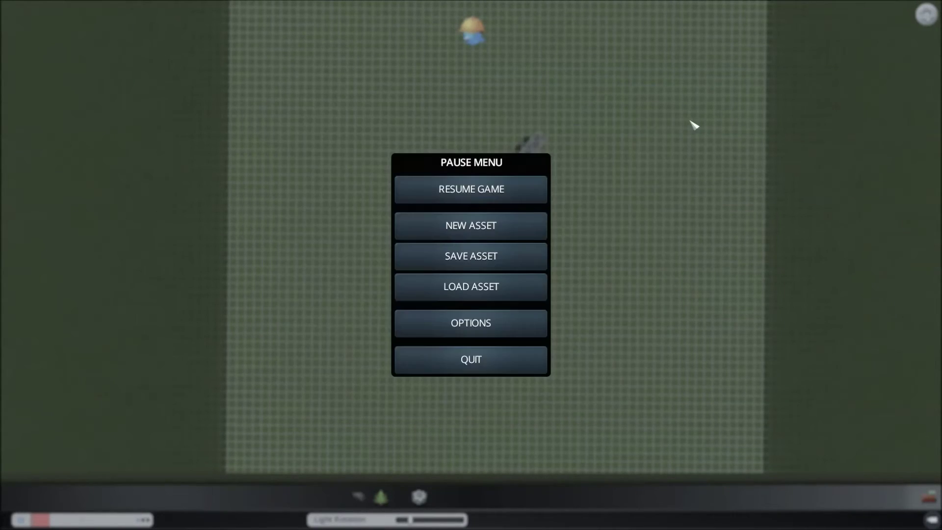
Restart the Asset Editor through the main menu with the Temperate theme and create a new Intersection asset.
left_click(470, 361)
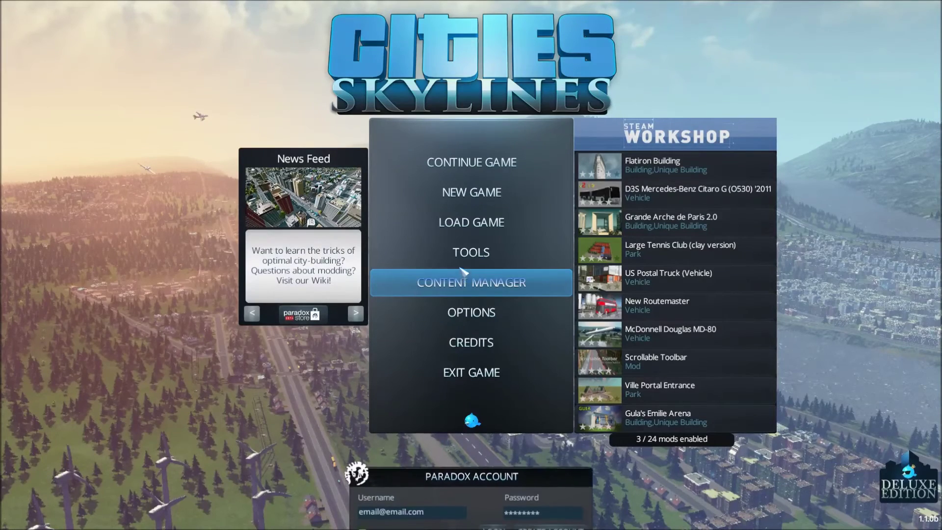
left_click(468, 254)
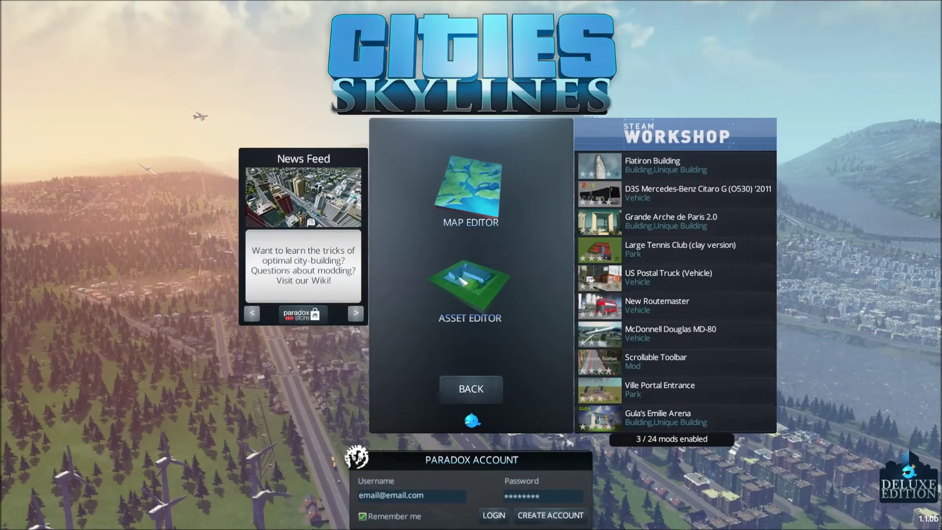
mouse_move(465, 284)
left_click(460, 331)
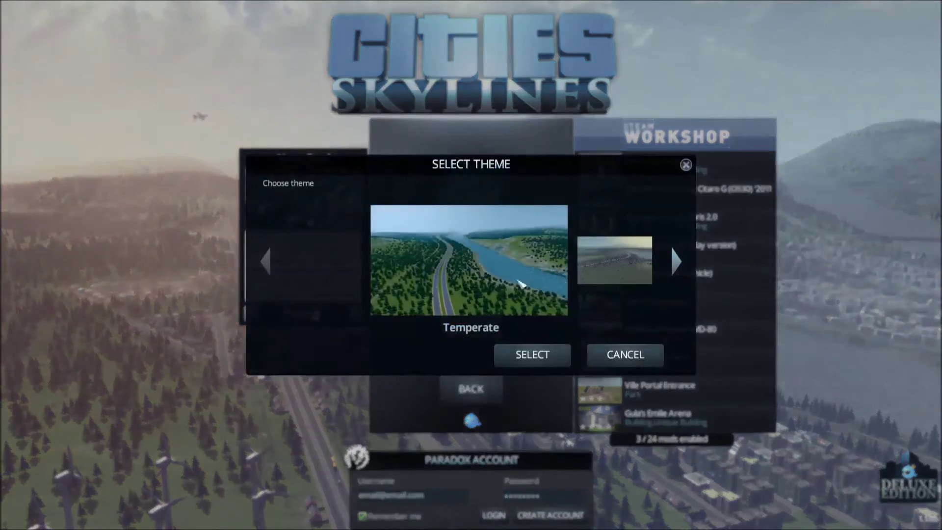
left_click(551, 353)
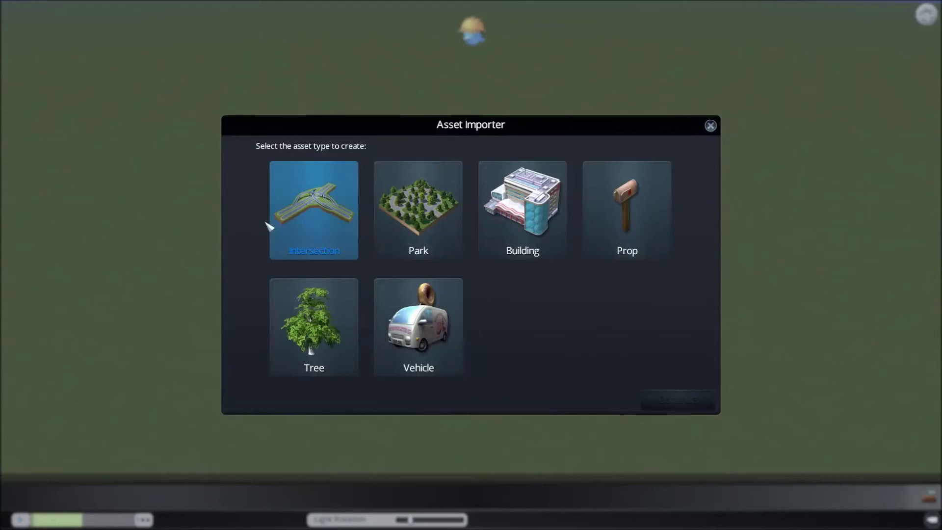
left_click(317, 228)
left_click(643, 395)
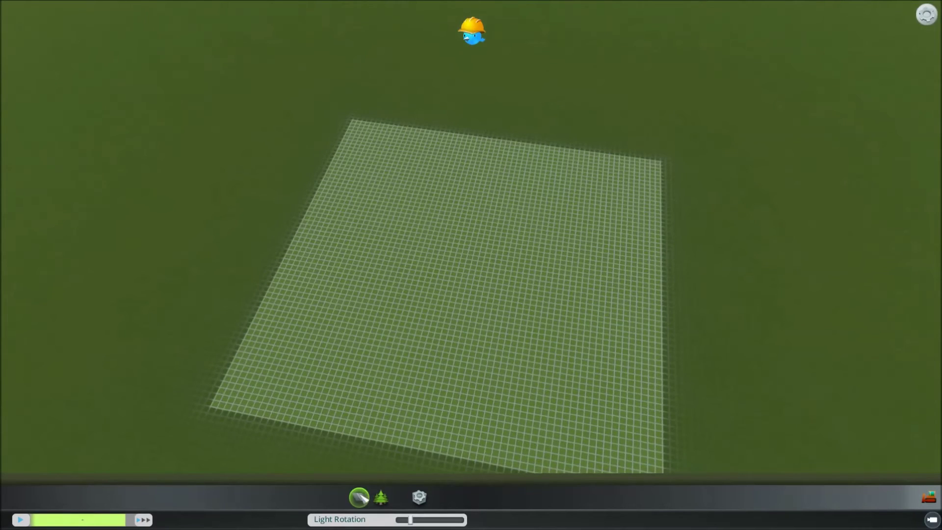
Draw a straight two-lane road diagonally across the middle of the empty grid.
left_click(359, 497)
left_click(405, 248)
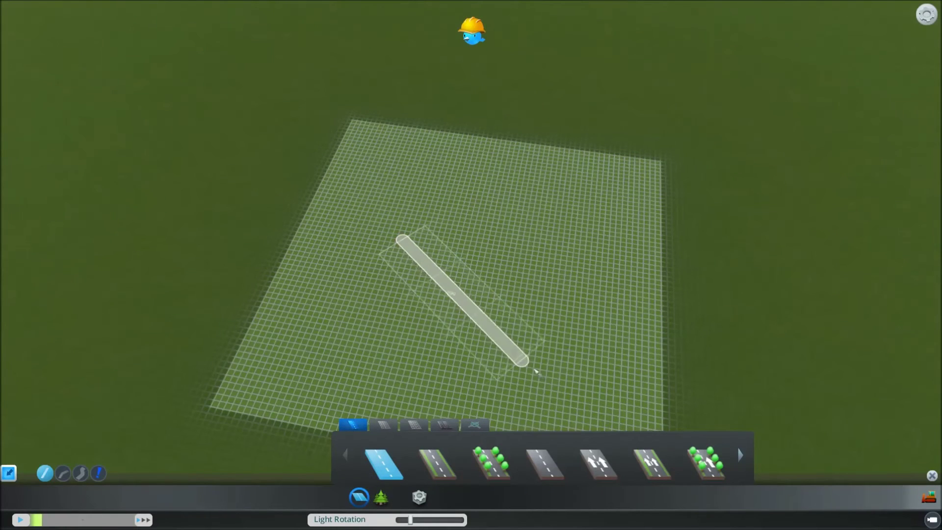
left_click(533, 369)
Take a snapshot of the single road, check it in the Save Asset dialog and return to editing without saving.
left_click(418, 497)
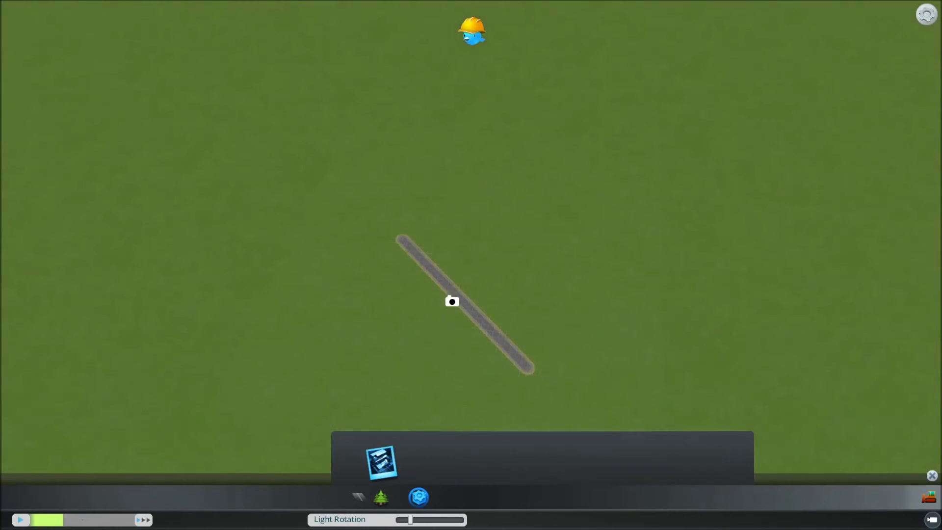
key("Escape")
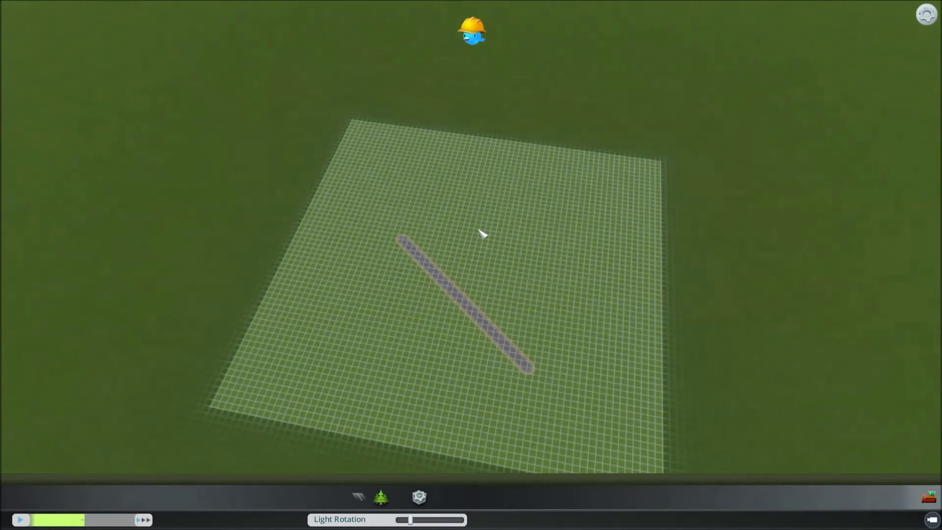
key("Escape")
left_click(466, 255)
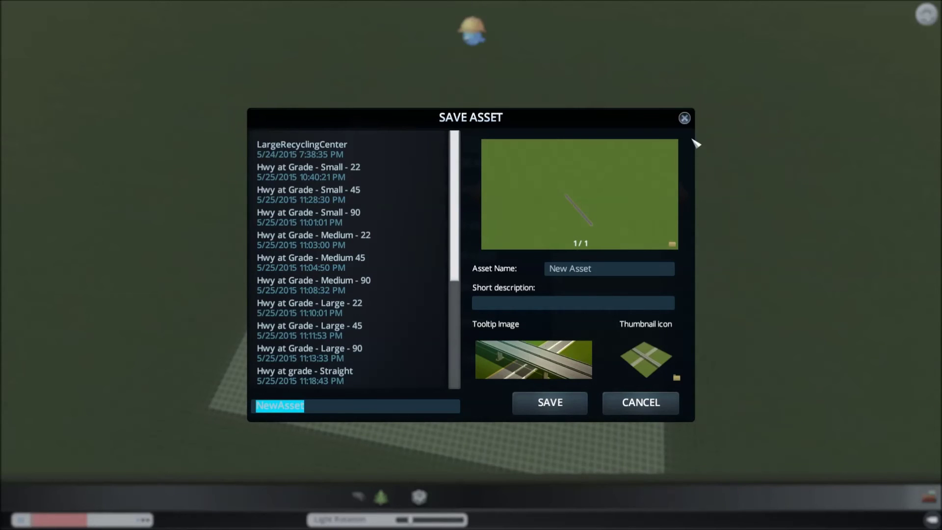
left_click(685, 118)
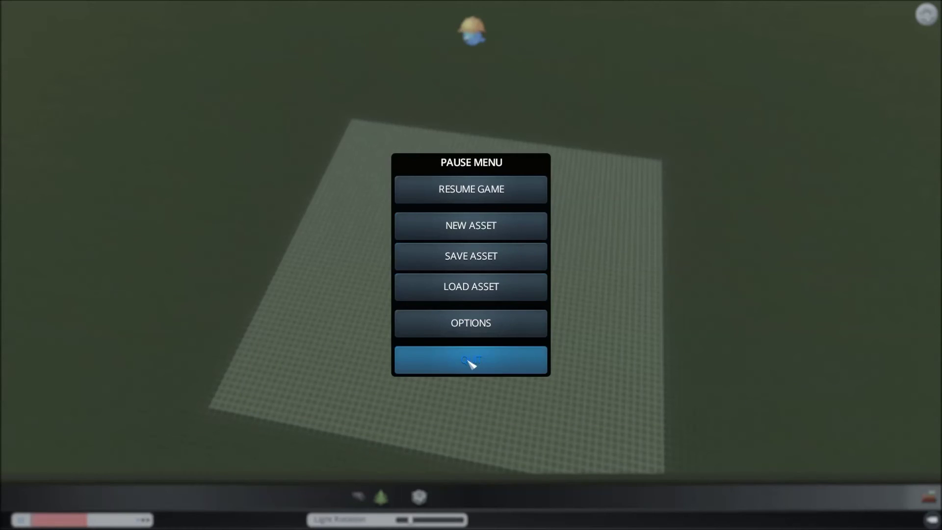
left_click(466, 193)
Draw a second straight two-lane road that crosses the existing road near its midpoint to form a four-way junction.
scroll(473, 311, "up", 5)
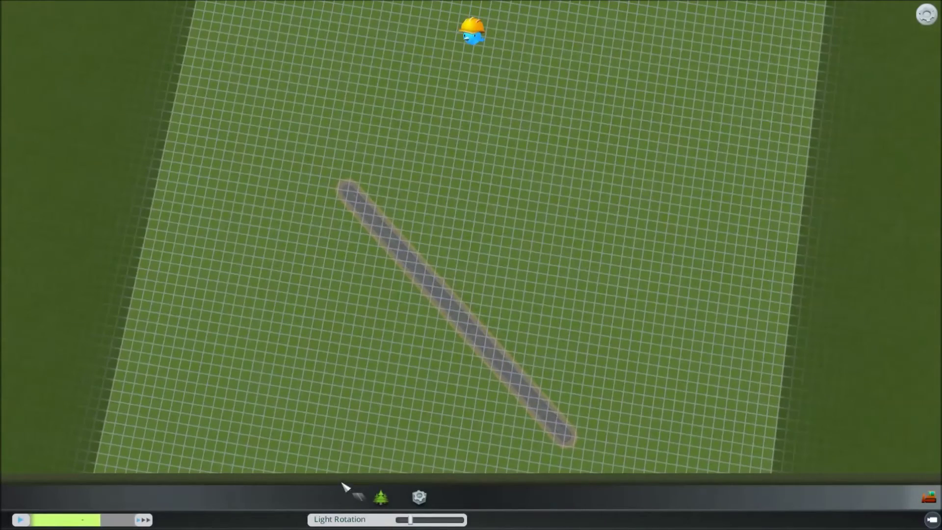
left_click(358, 497)
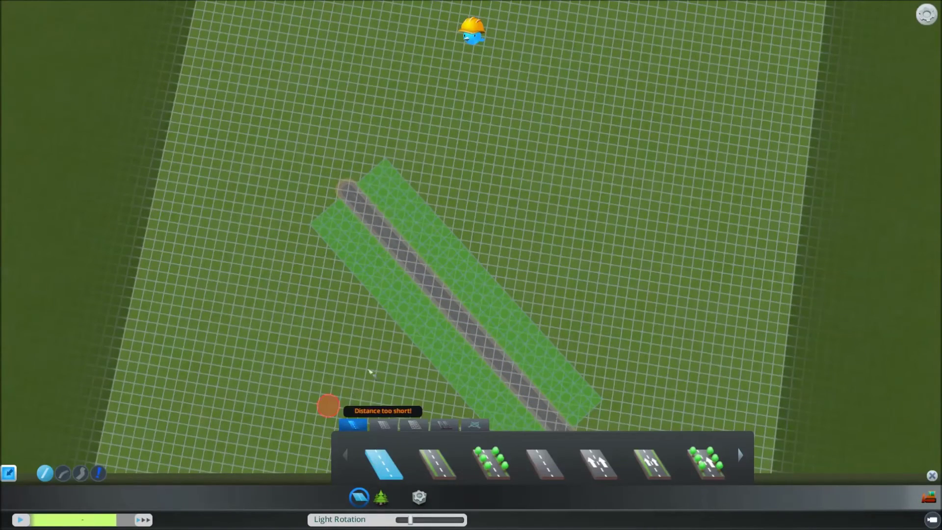
left_click(327, 406)
left_click(438, 294)
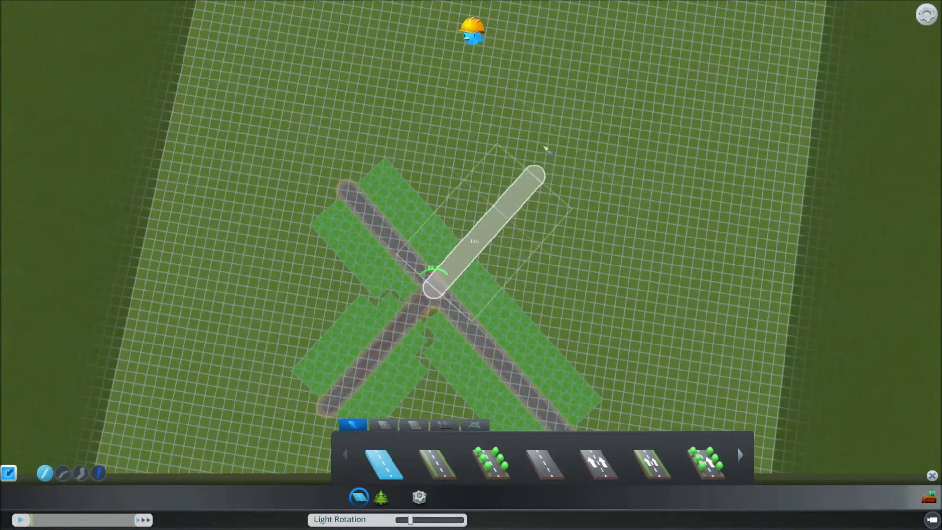
left_click(560, 148)
Take a snapshot of the crossed roads and select it as the preview image in the Save Asset dialog.
scroll(516, 242, "down", 5)
scroll(465, 286, "up", 5)
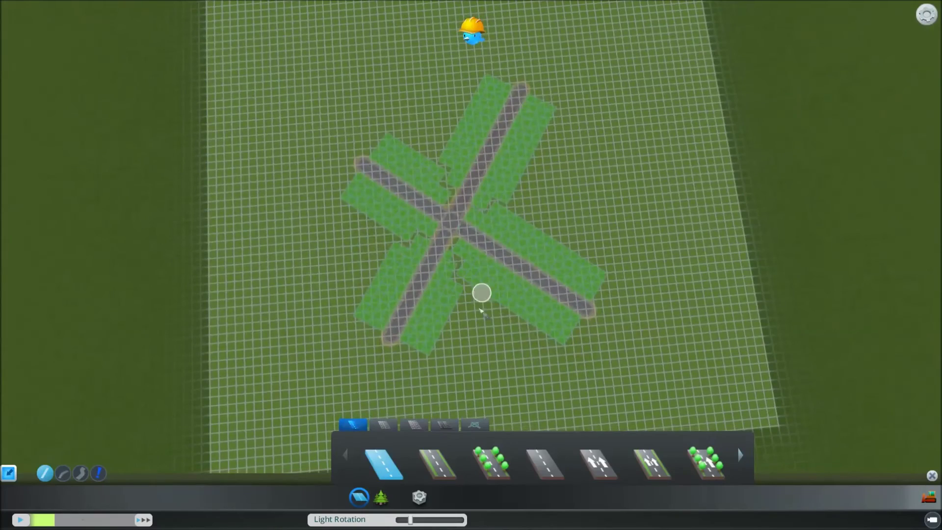
left_click(419, 497)
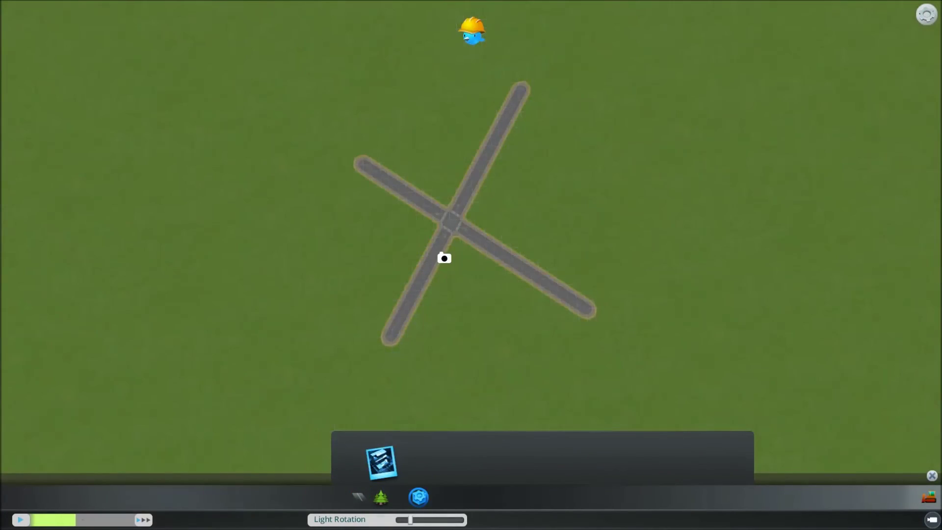
key("Escape")
key("Escape")
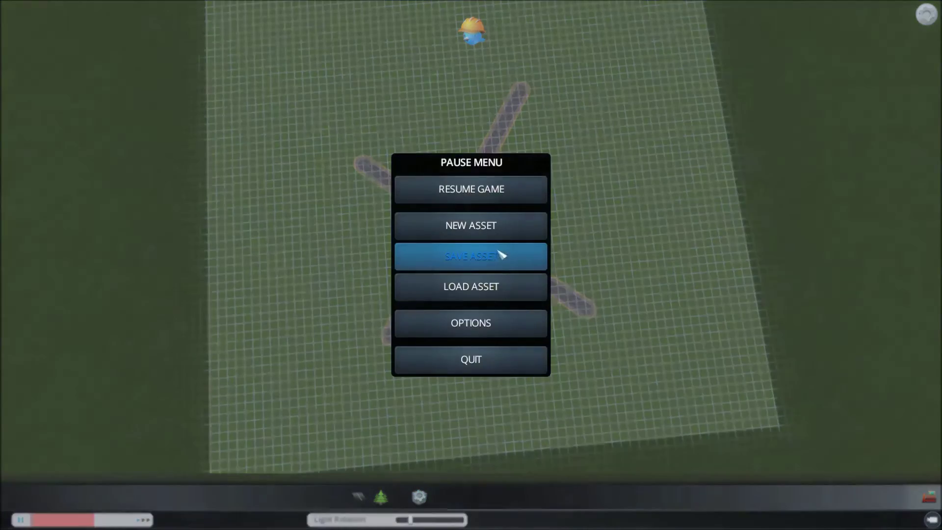
left_click(471, 256)
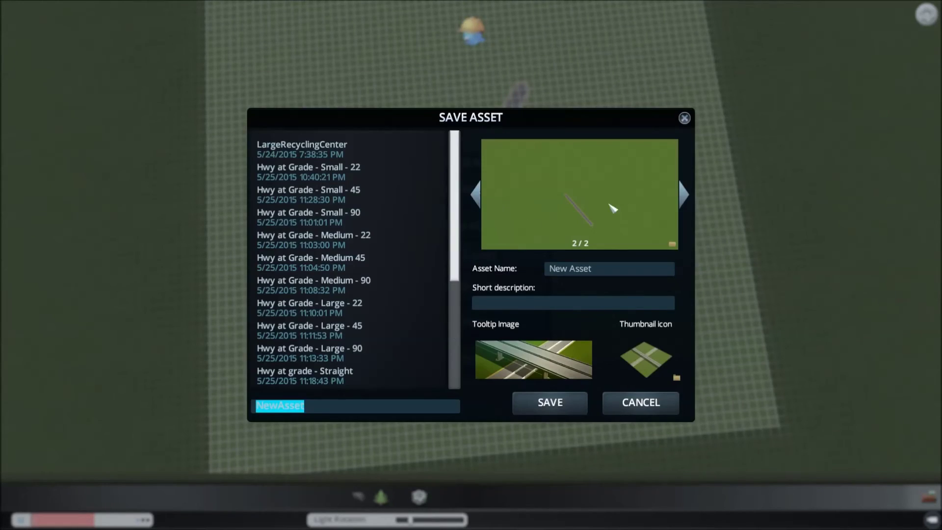
left_click(475, 196)
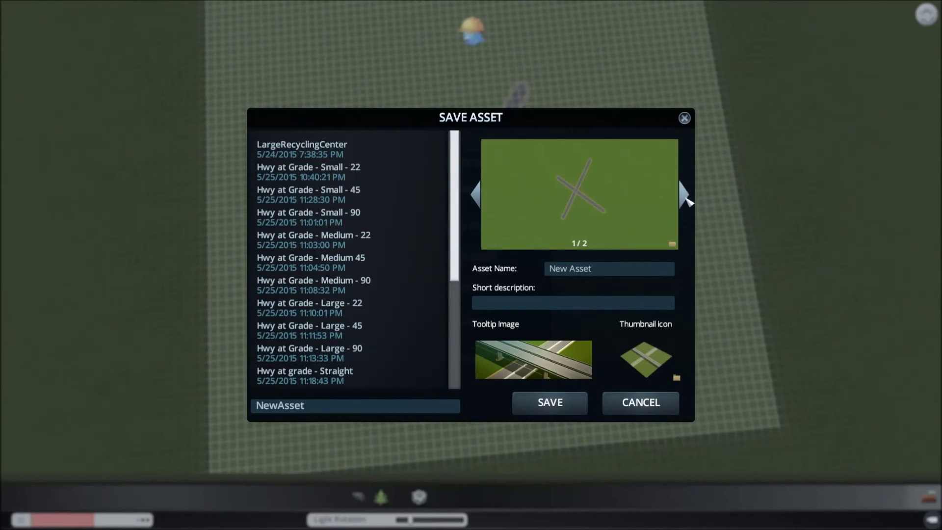
Cycle through the available snapshots in the asset preview, ending on the single-road image.
left_click(684, 196)
left_click(476, 196)
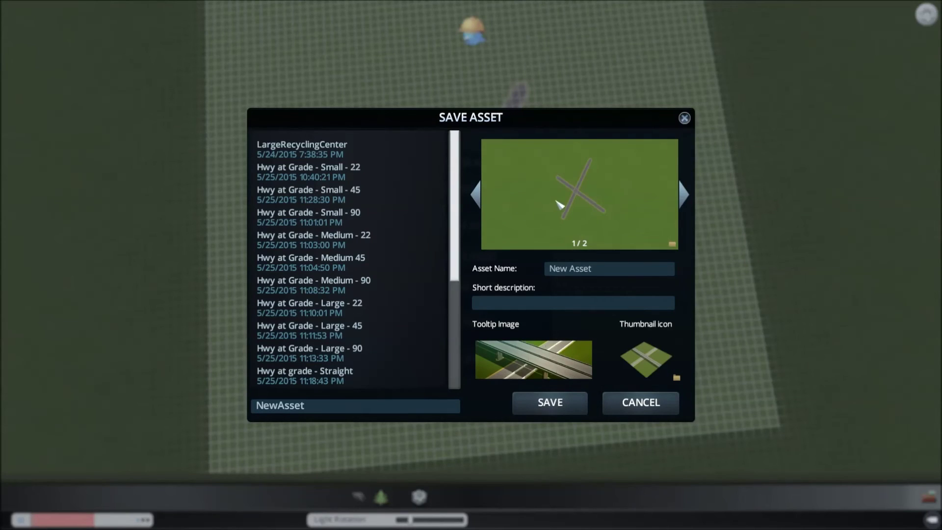
left_click(477, 196)
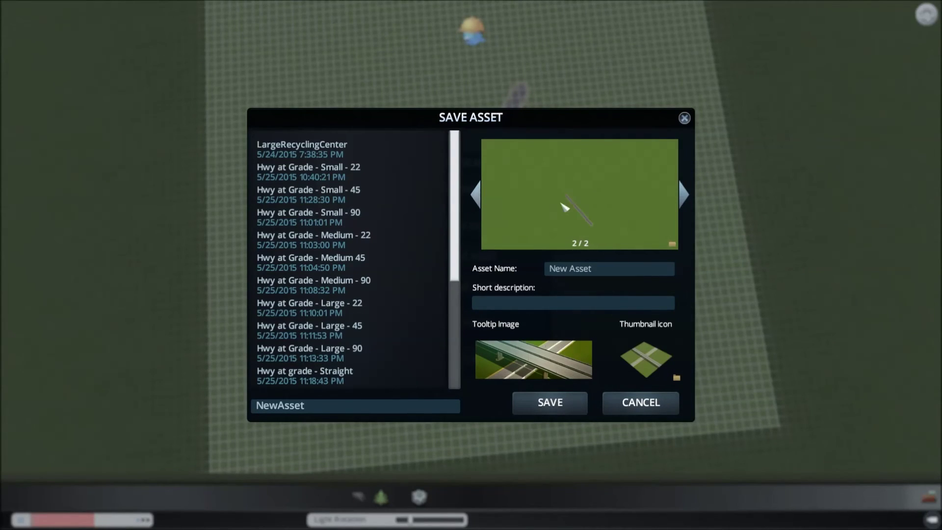
Open the snapshot folder, delete the single-road image snapshot.png, and return to the Save Asset dialog.
left_click(671, 243)
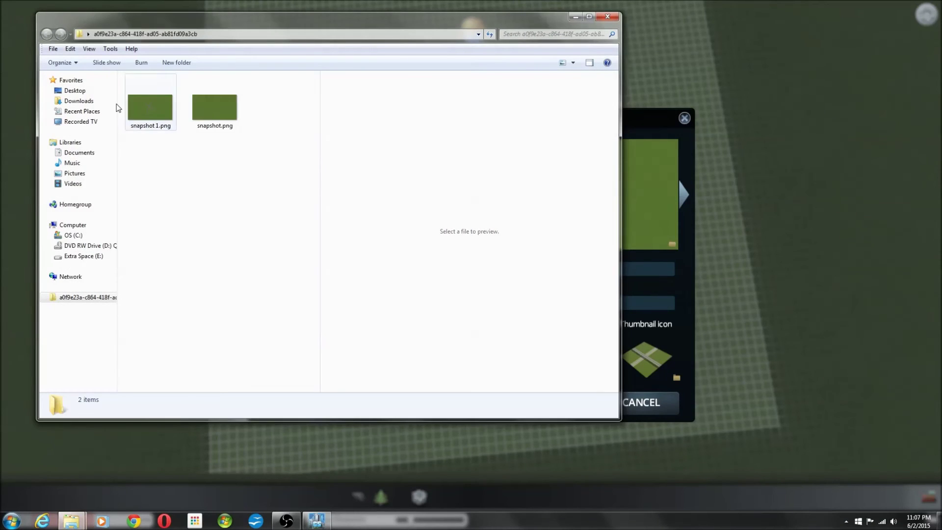
left_click(144, 115)
left_click(228, 121)
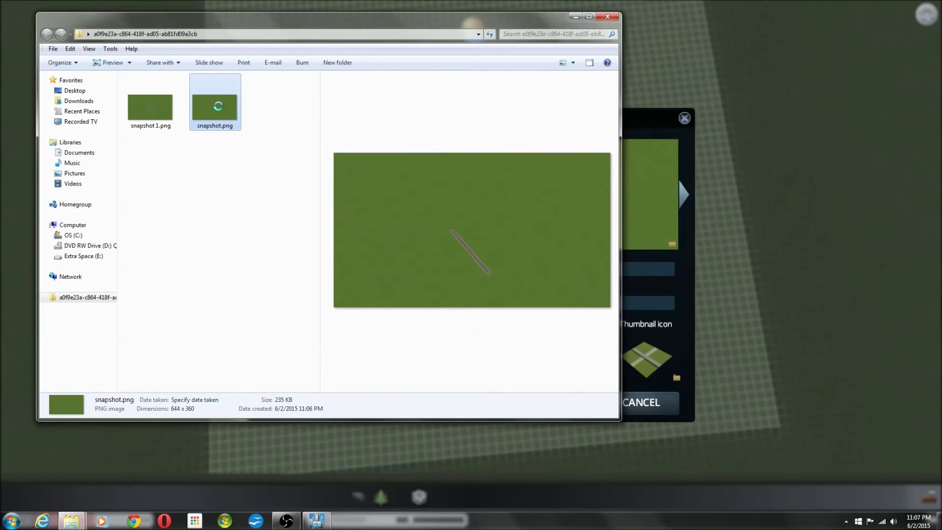
right_click(223, 104)
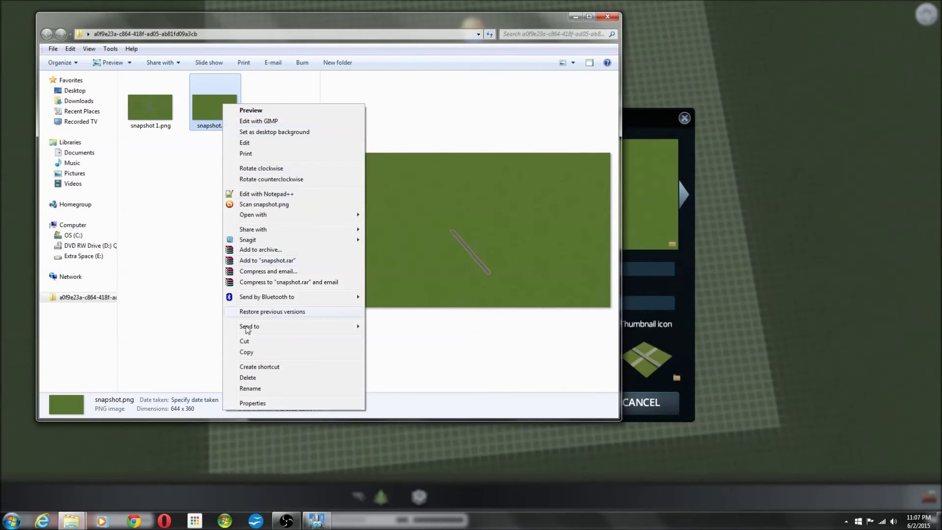
left_click(247, 378)
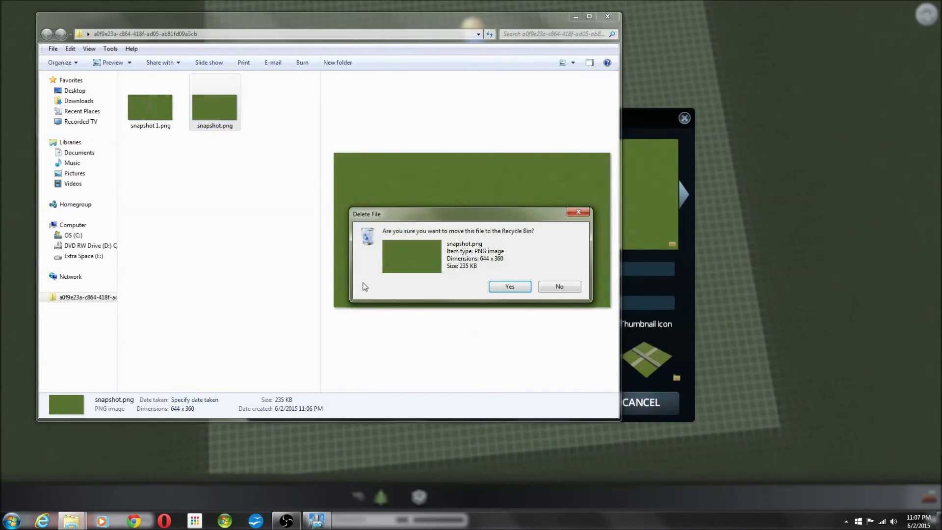
left_click(501, 290)
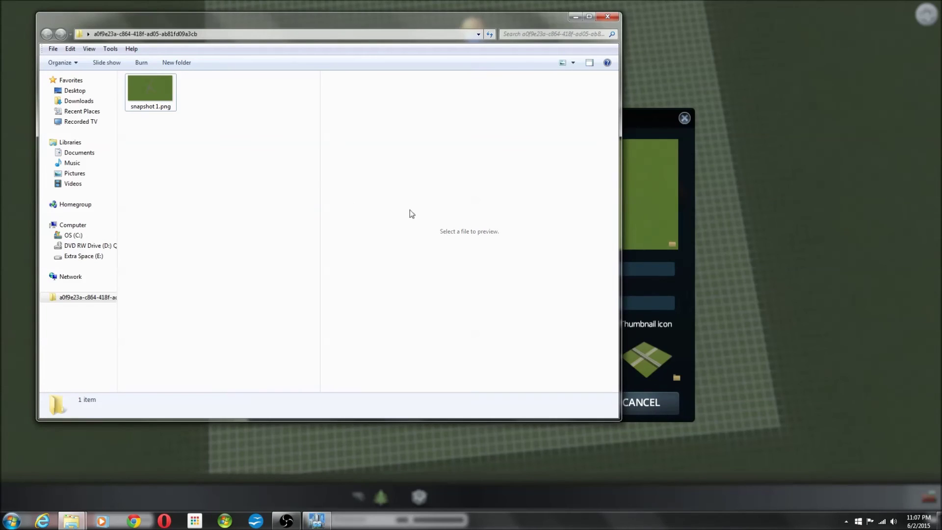
left_click(609, 18)
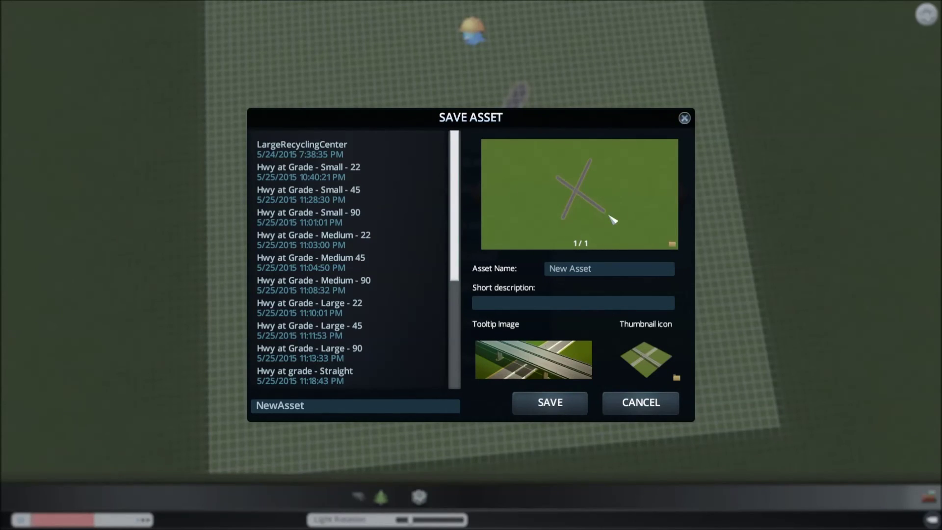
Open the thumbnail icon's image folder, preview asset_tooltip.png, and return to the Save Asset dialog.
left_click(569, 306)
left_click(677, 378)
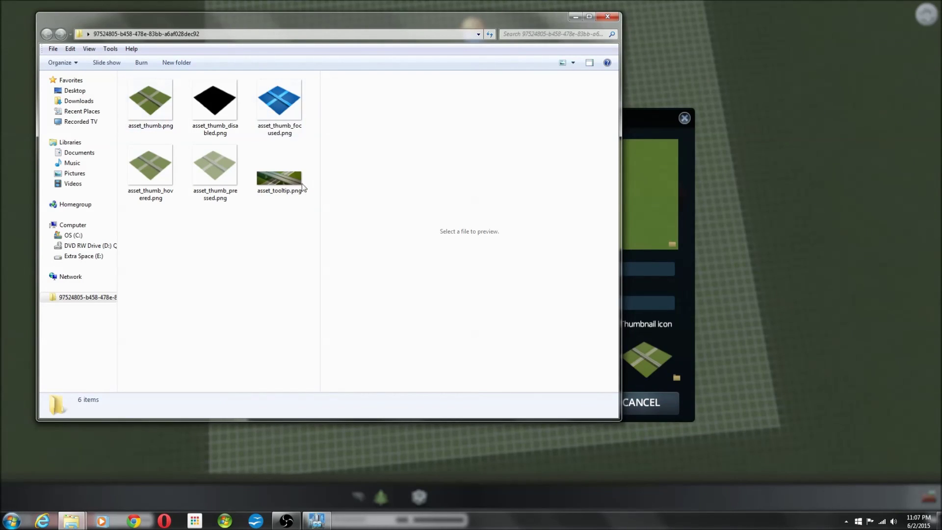
left_click(273, 188)
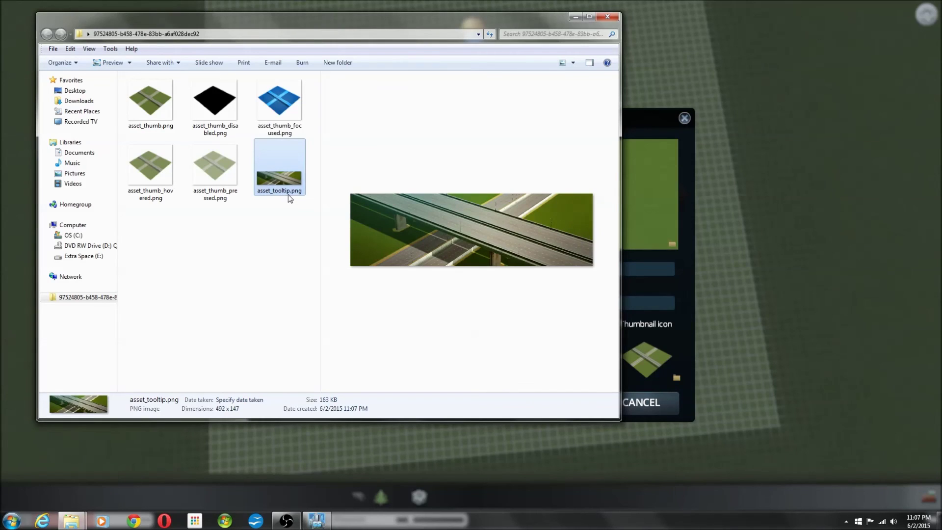
left_click(638, 261)
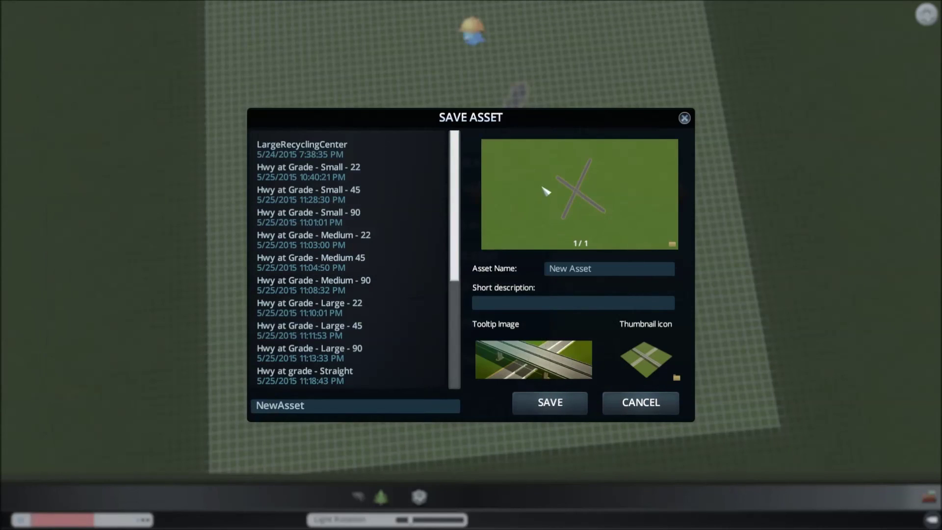